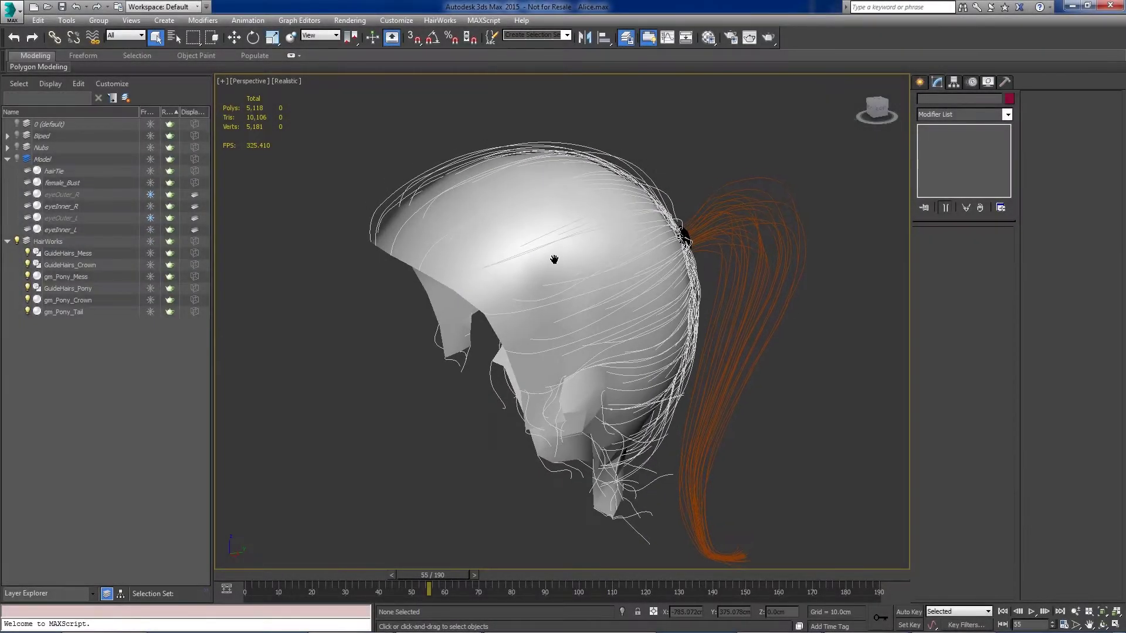
# Step: Turn on Edged Faces so mesh edges show over the shaded head, and zoom toward the crown
pyautogui.moveTo(555, 259); pyautogui.dragTo(516, 264, button='middle')
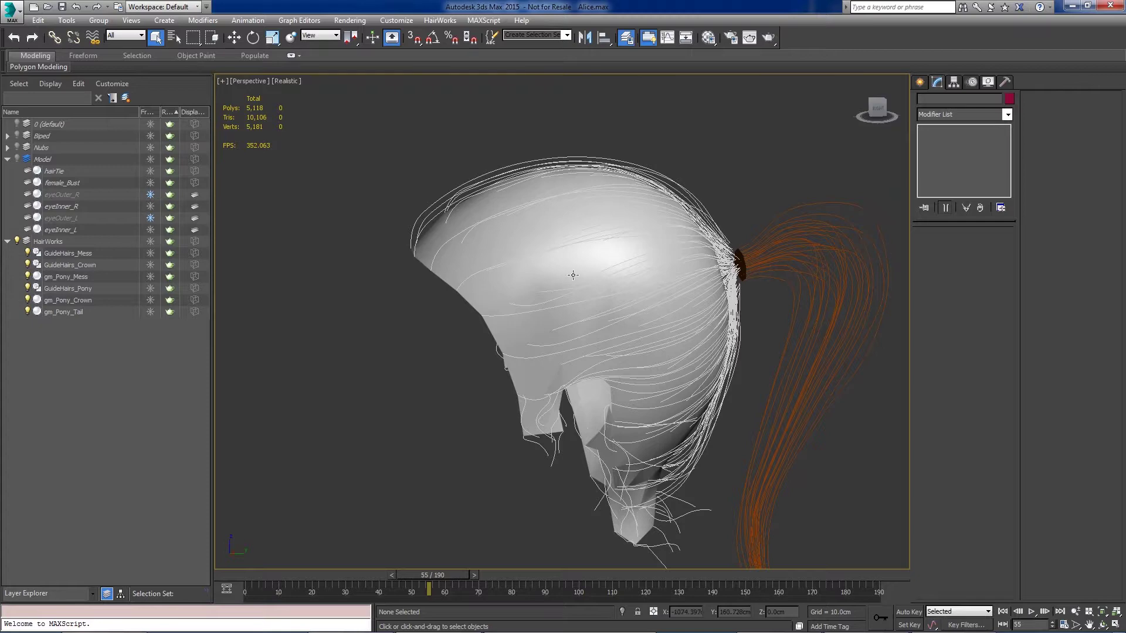
pyautogui.keyDown('alt'); pyautogui.moveTo(616, 278); pyautogui.dragTo(608, 282, button='middle'); pyautogui.keyUp('alt')
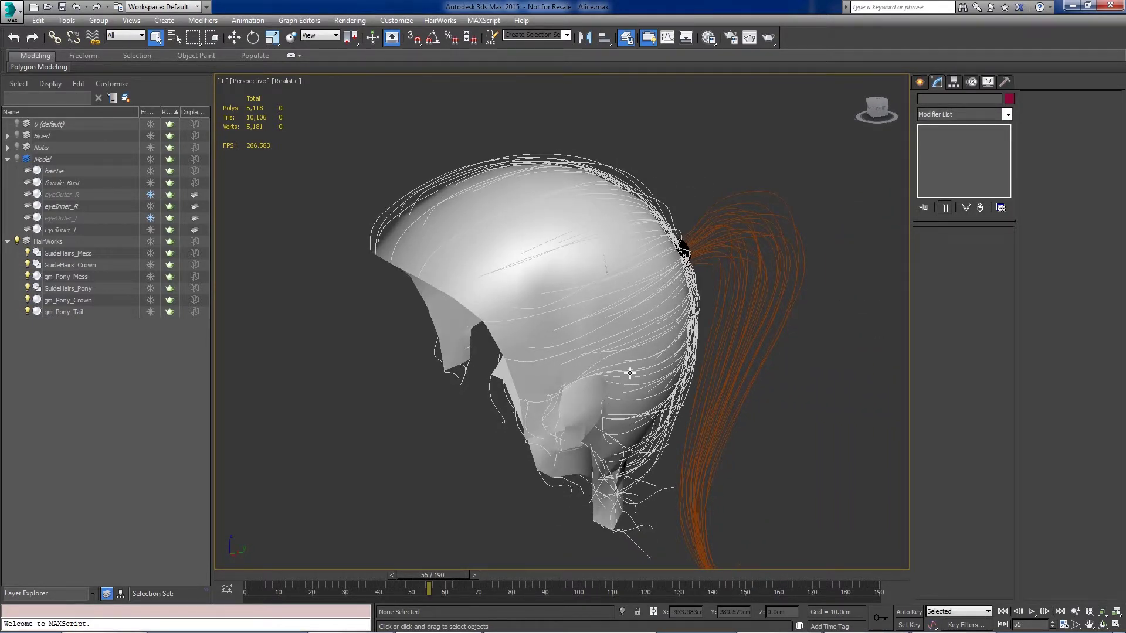
pyautogui.press('F4')
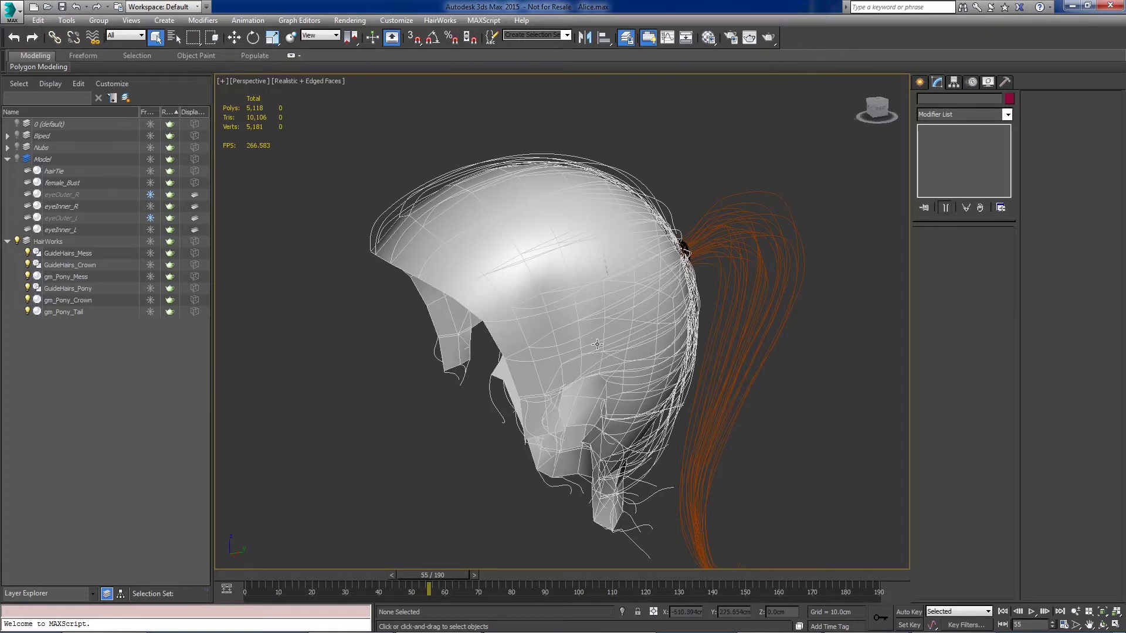
pyautogui.moveTo(498, 298)
pyautogui.keyDown('alt'); pyautogui.mouseDown(button='middle')
pyautogui.moveTo(523, 304)
pyautogui.moveTo(478, 298)
pyautogui.mouseUp(button='middle'); pyautogui.keyUp('alt')
pyautogui.scroll(10, 486, 253)
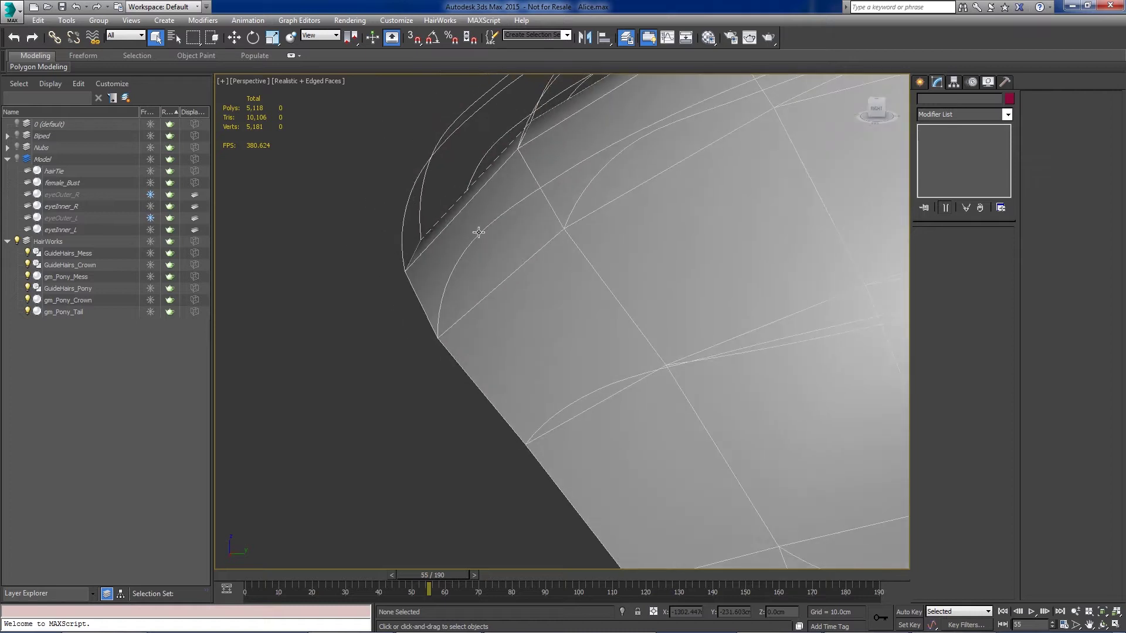
# Step: Select the GuideHairs_Crown guide splines and orbit around the crown to study them
pyautogui.click(475, 232)
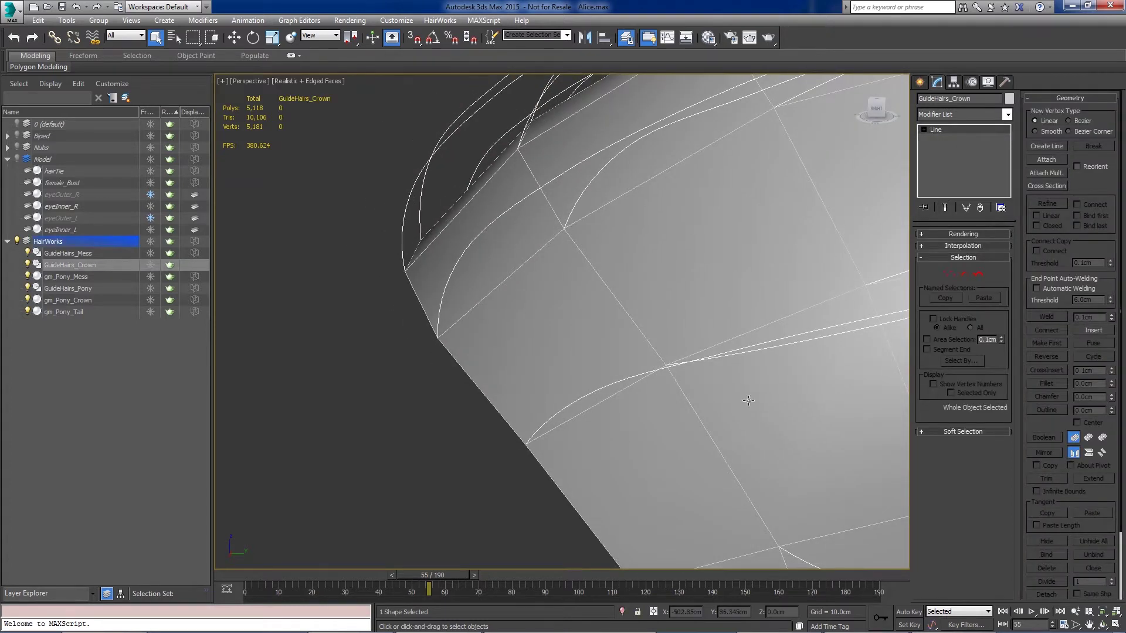
pyautogui.scroll(-4, 566, 259)
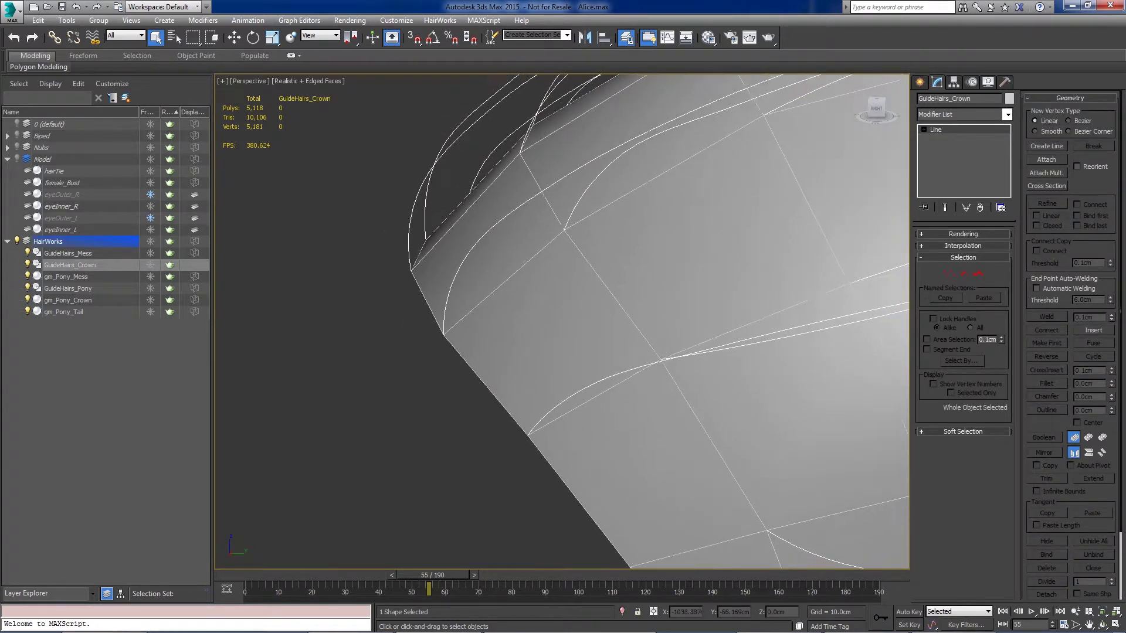
pyautogui.keyDown('alt'); pyautogui.moveTo(547, 283); pyautogui.dragTo(448, 394, button='middle'); pyautogui.keyUp('alt')
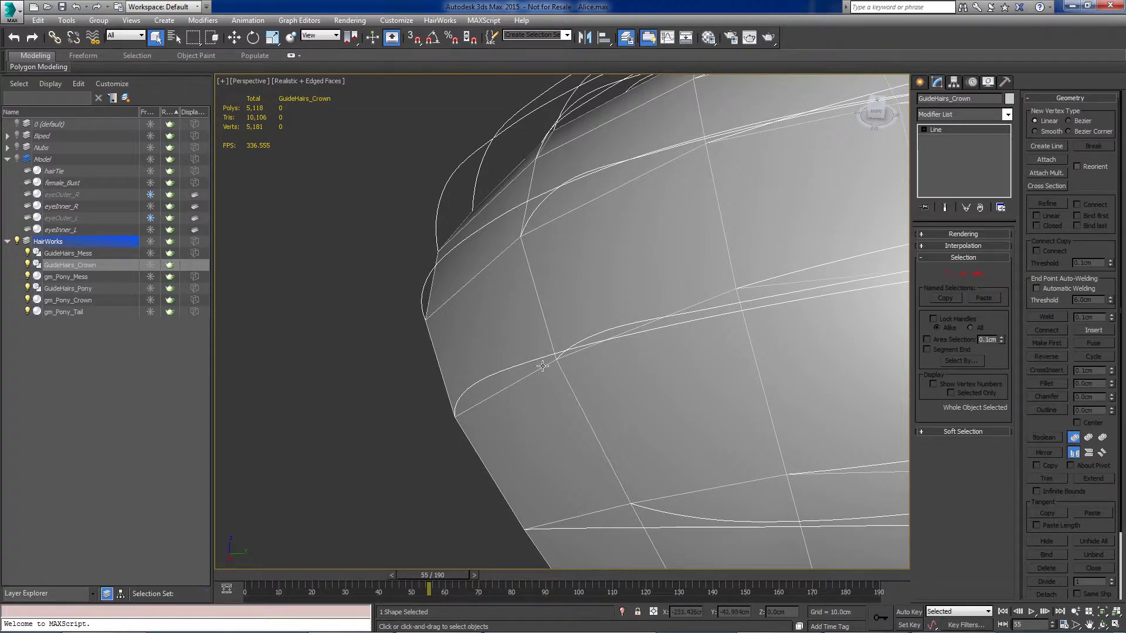
pyautogui.keyDown('alt'); pyautogui.moveTo(476, 434); pyautogui.dragTo(604, 200, button='middle'); pyautogui.keyUp('alt')
pyautogui.scroll(3, 604, 199)
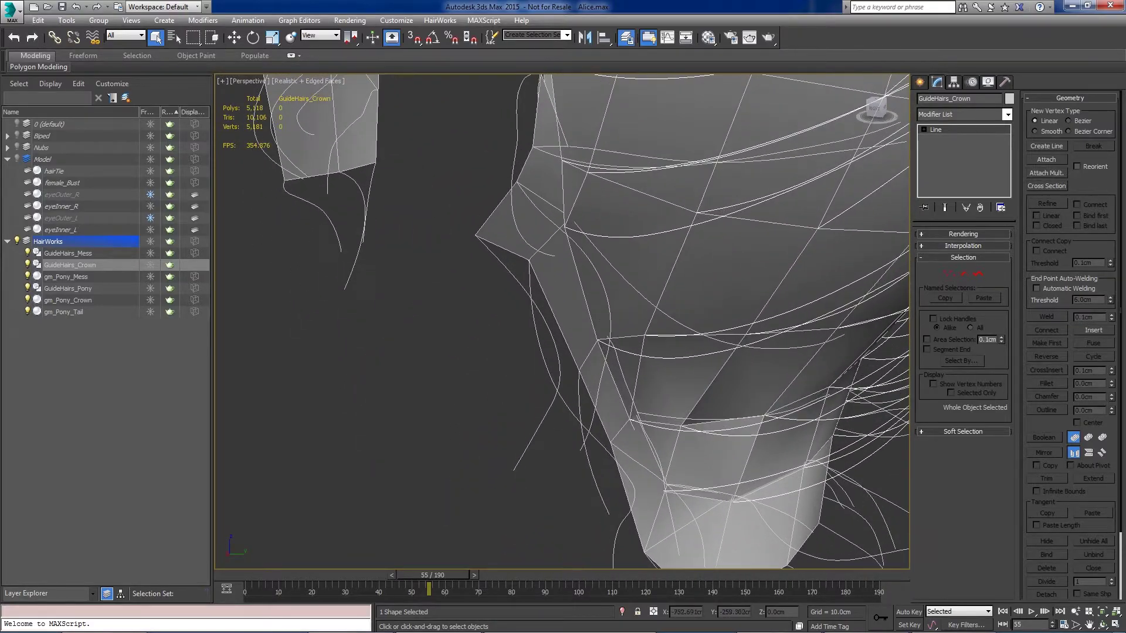
# Step: Check the gm_Pony_Mess hair object, then select the GuideHairs_Mess guide splines
pyautogui.moveTo(553, 281); pyautogui.dragTo(533, 301, button='middle')
pyautogui.click(494, 286)
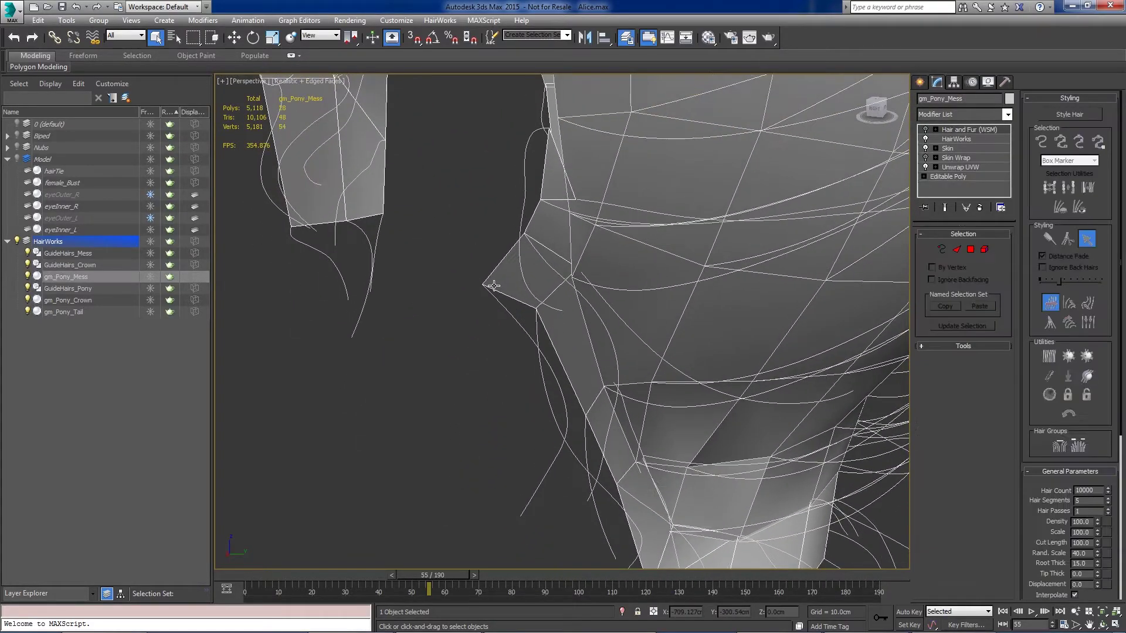
pyautogui.click(518, 324)
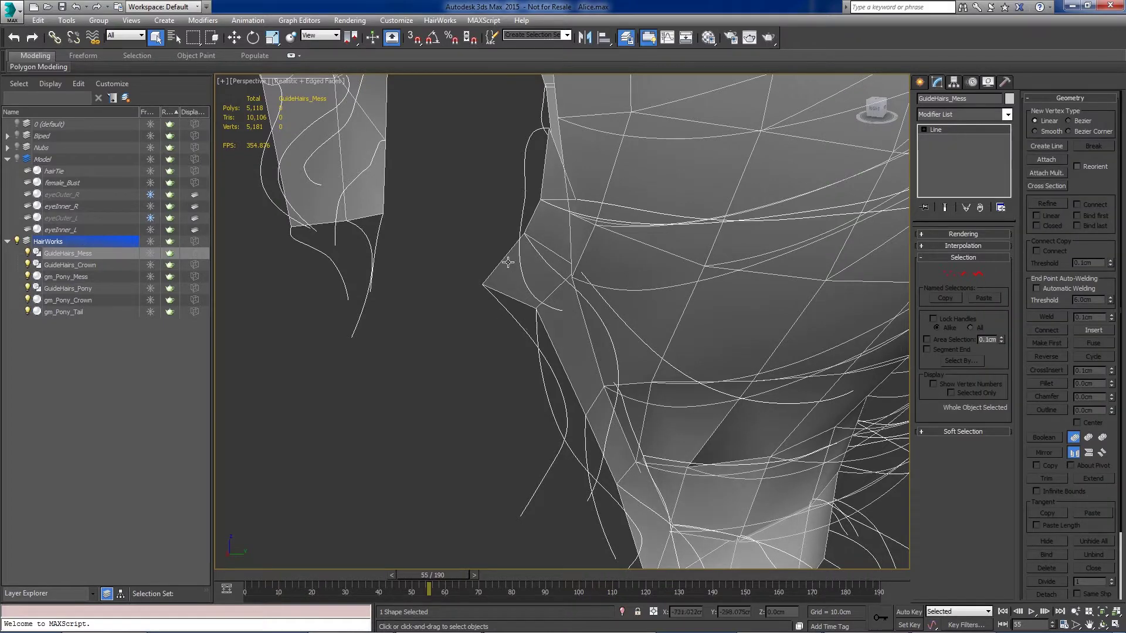
pyautogui.moveTo(592, 303); pyautogui.dragTo(575, 309, button='middle')
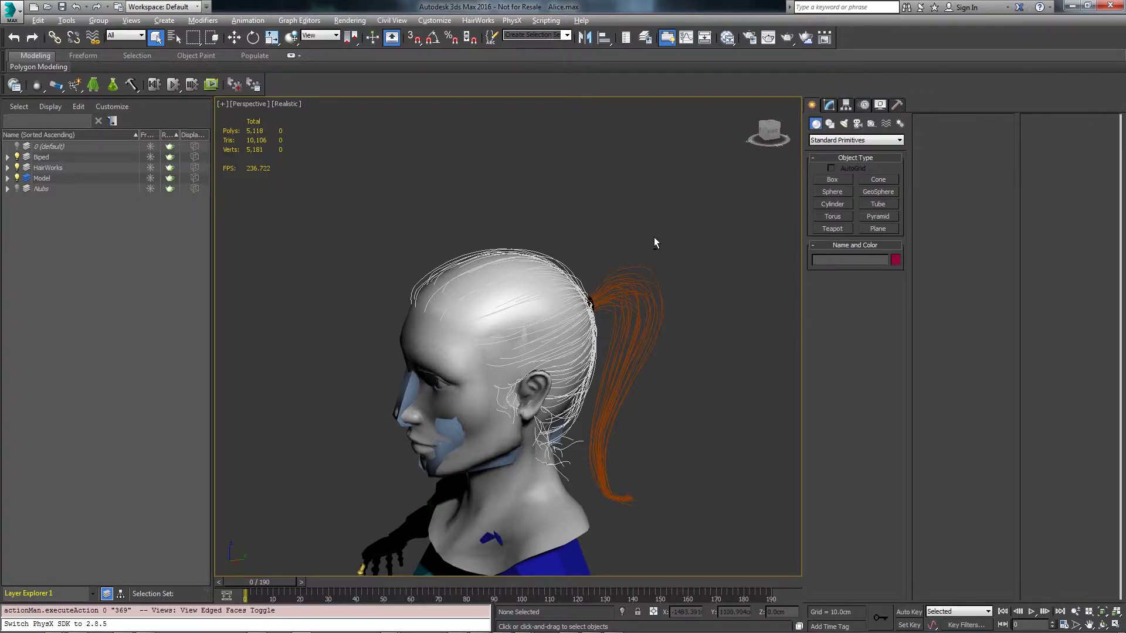
pyautogui.keyDown('alt'); pyautogui.moveTo(656, 242); pyautogui.dragTo(631, 230, button='middle'); pyautogui.keyUp('alt')
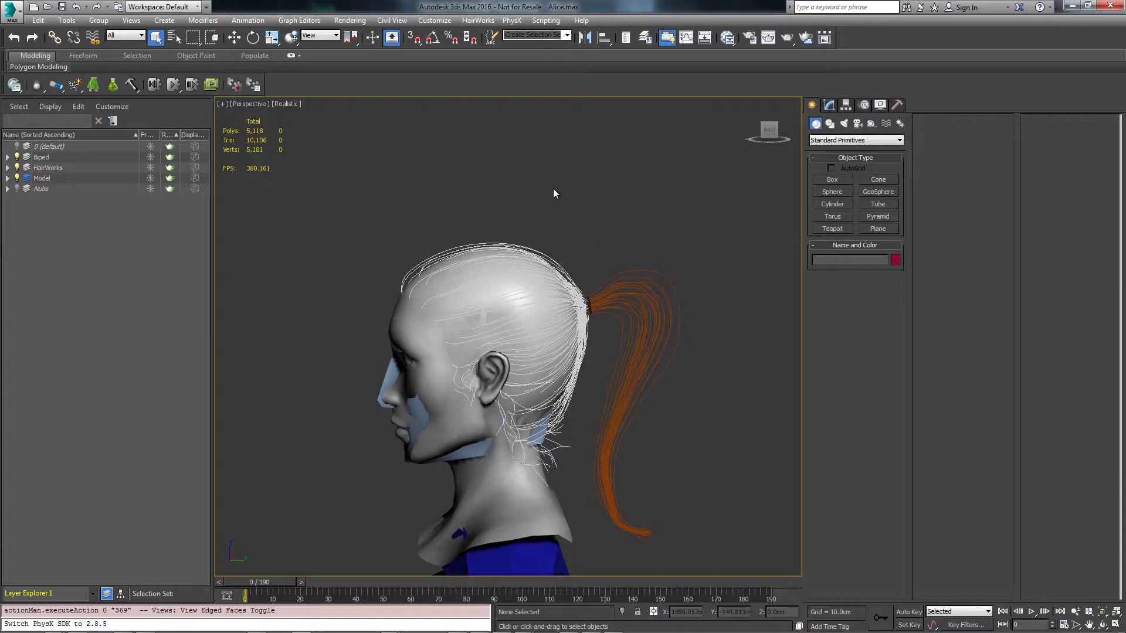
pyautogui.moveTo(554, 193); pyautogui.dragTo(553, 272, button='middle')
pyautogui.scroll(6, 553, 252)
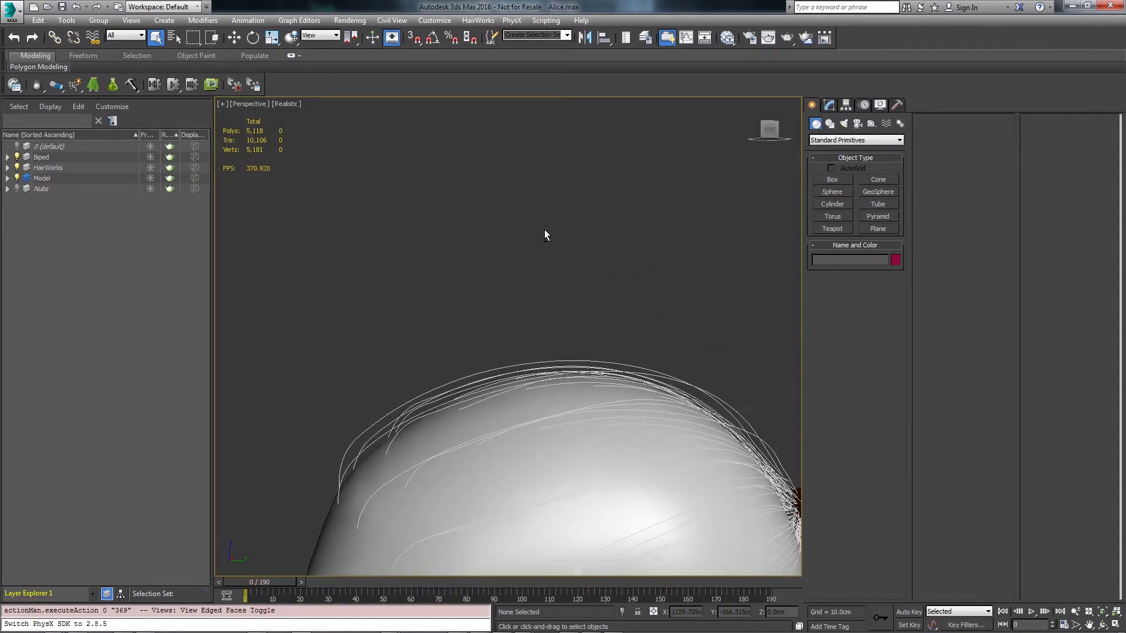
pyautogui.moveTo(544, 230); pyautogui.dragTo(544, 192, button='middle')
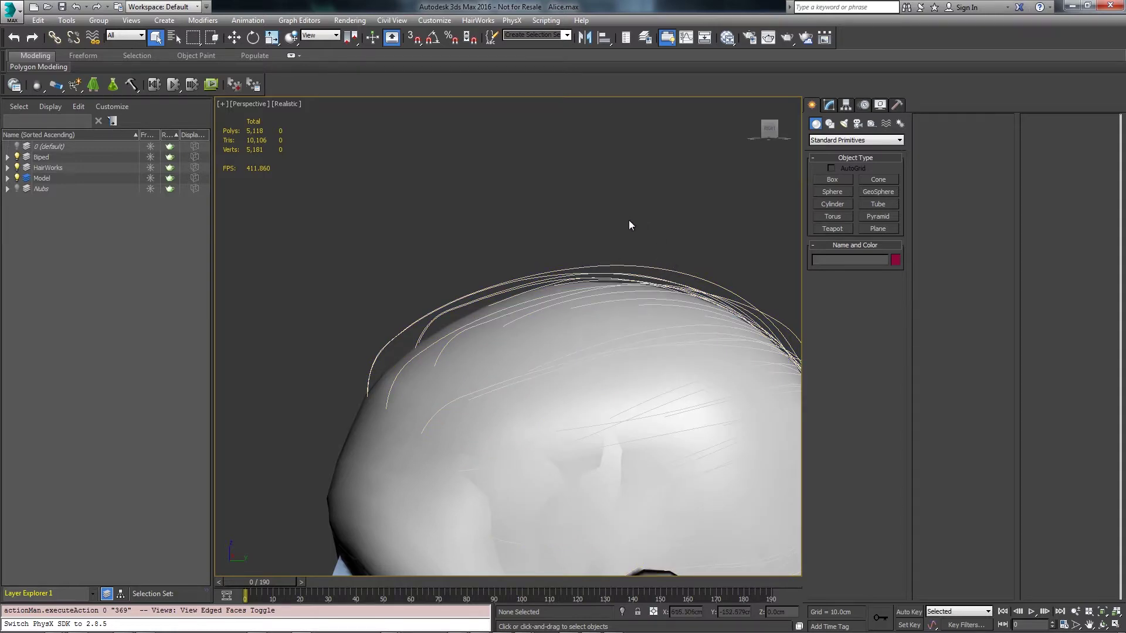
pyautogui.keyDown('alt'); pyautogui.moveTo(589, 233); pyautogui.dragTo(568, 206, button='middle'); pyautogui.keyUp('alt')
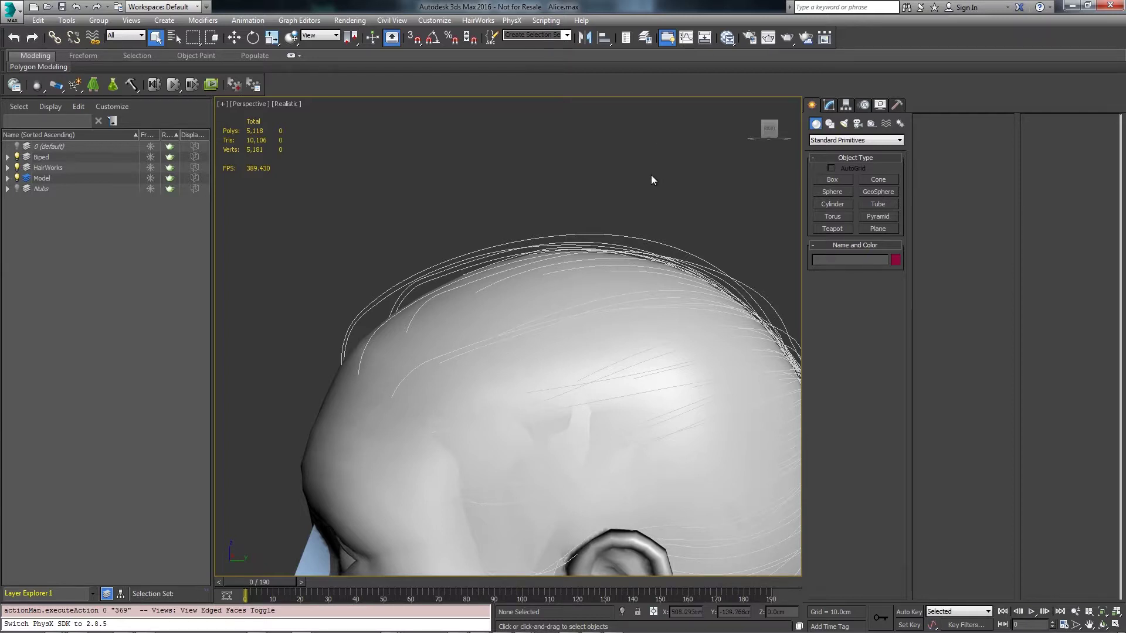
pyautogui.keyDown('alt'); pyautogui.moveTo(574, 200); pyautogui.dragTo(522, 174, button='middle'); pyautogui.keyUp('alt')
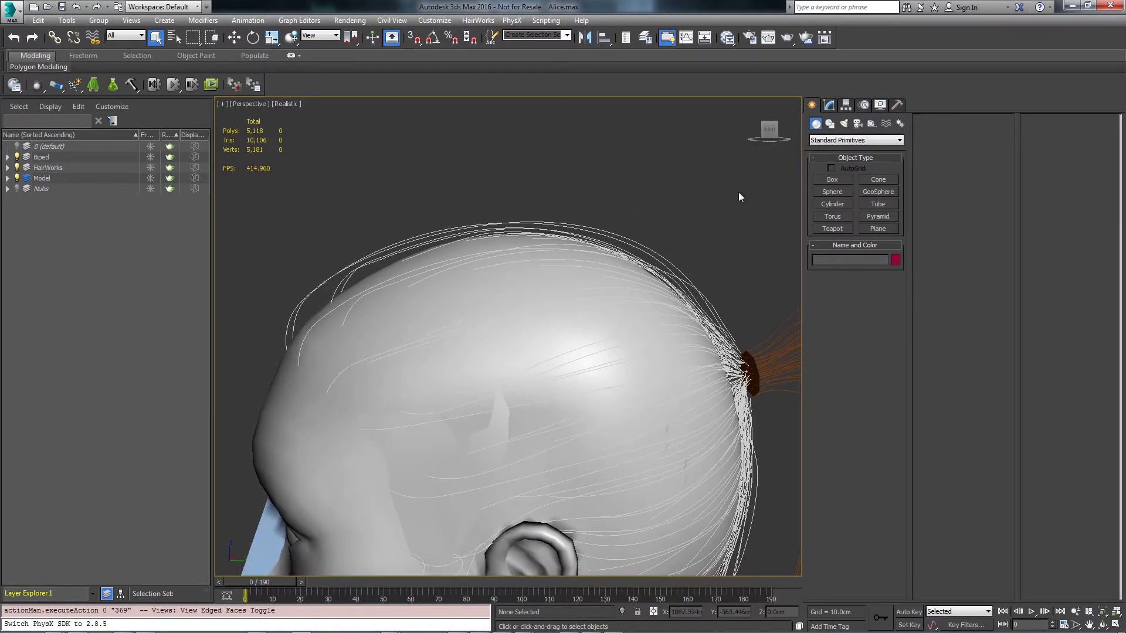
# Step: Open Alice_BadLayers.max past the missing external files warning, and zoom in on the head
pyautogui.click(48, 8)
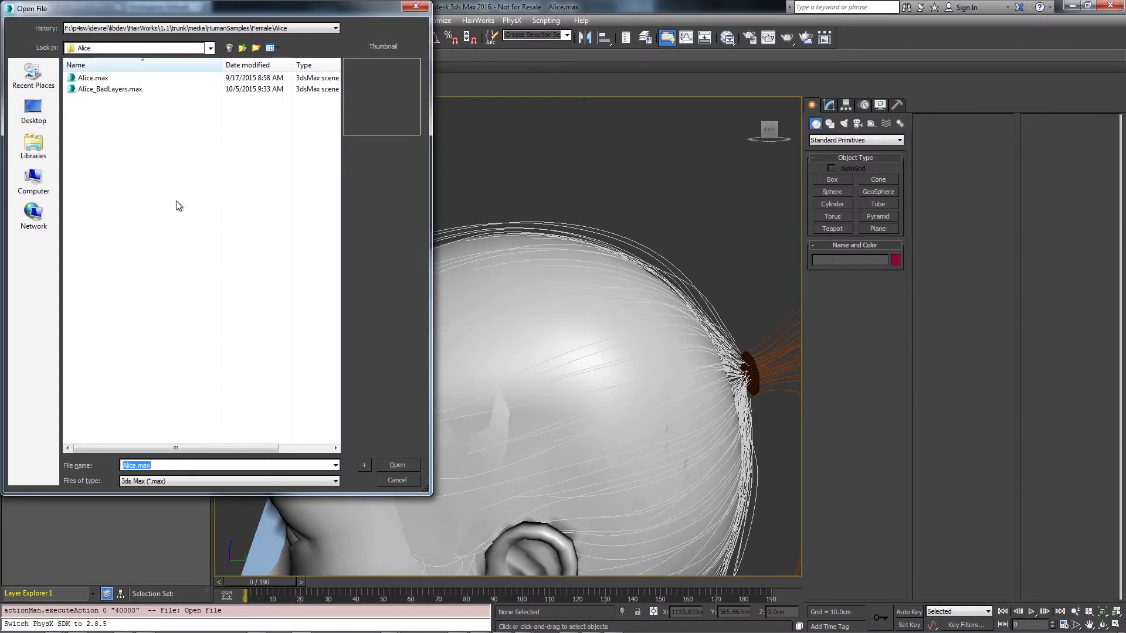
pyautogui.click(82, 90)
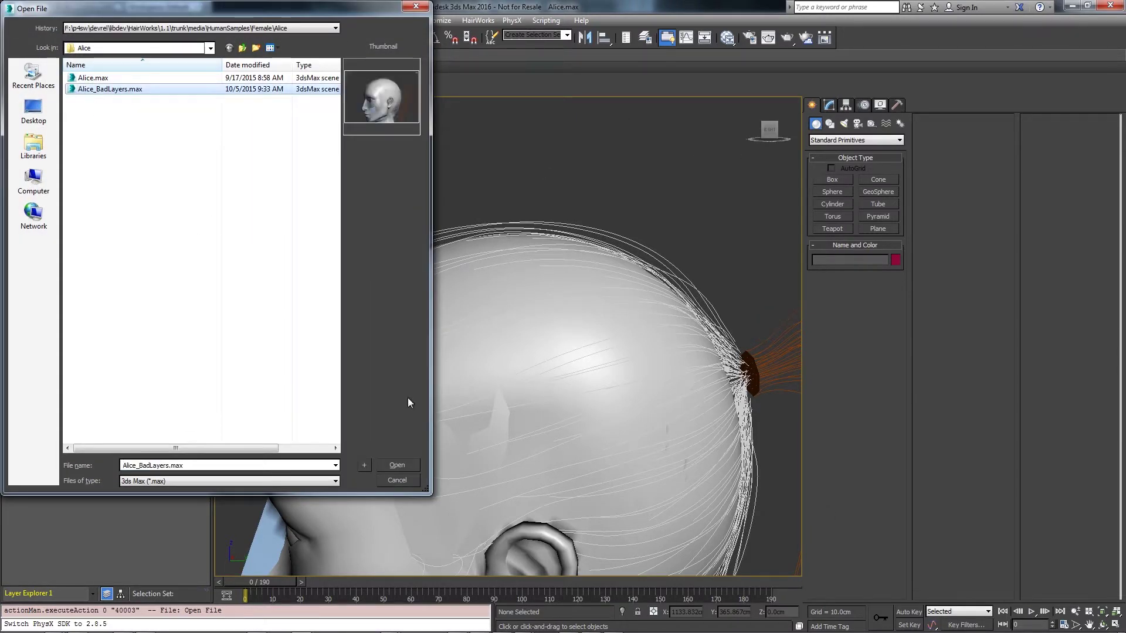
pyautogui.click(395, 466)
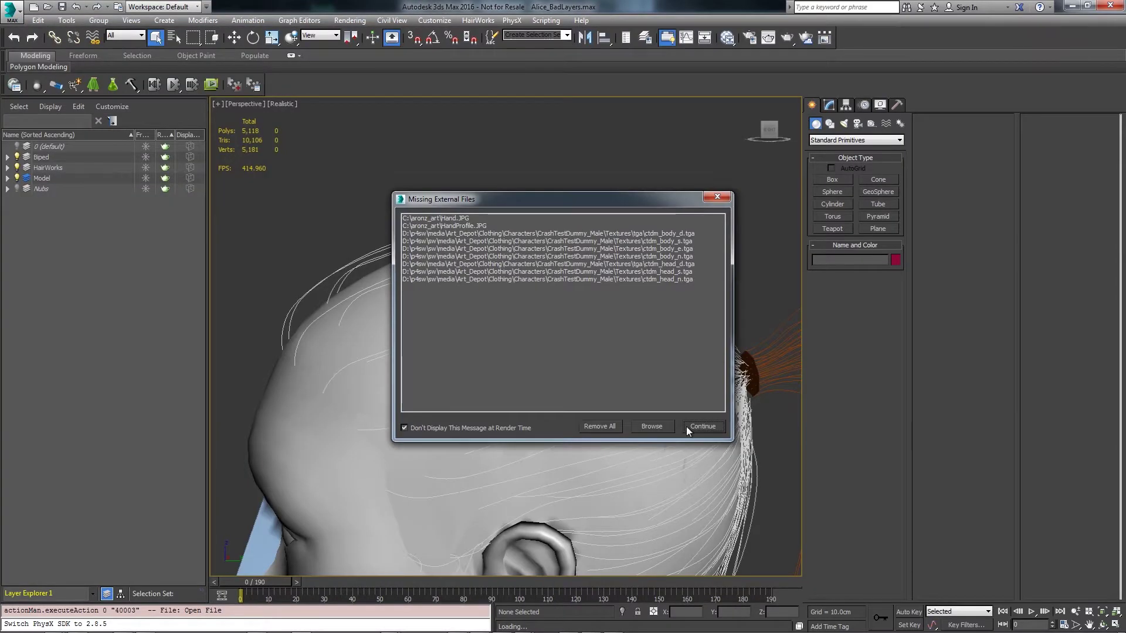
pyautogui.click(687, 426)
pyautogui.keyDown('alt'); pyautogui.moveTo(481, 305); pyautogui.dragTo(482, 276, button='middle'); pyautogui.keyUp('alt')
pyautogui.scroll(10, 482, 276)
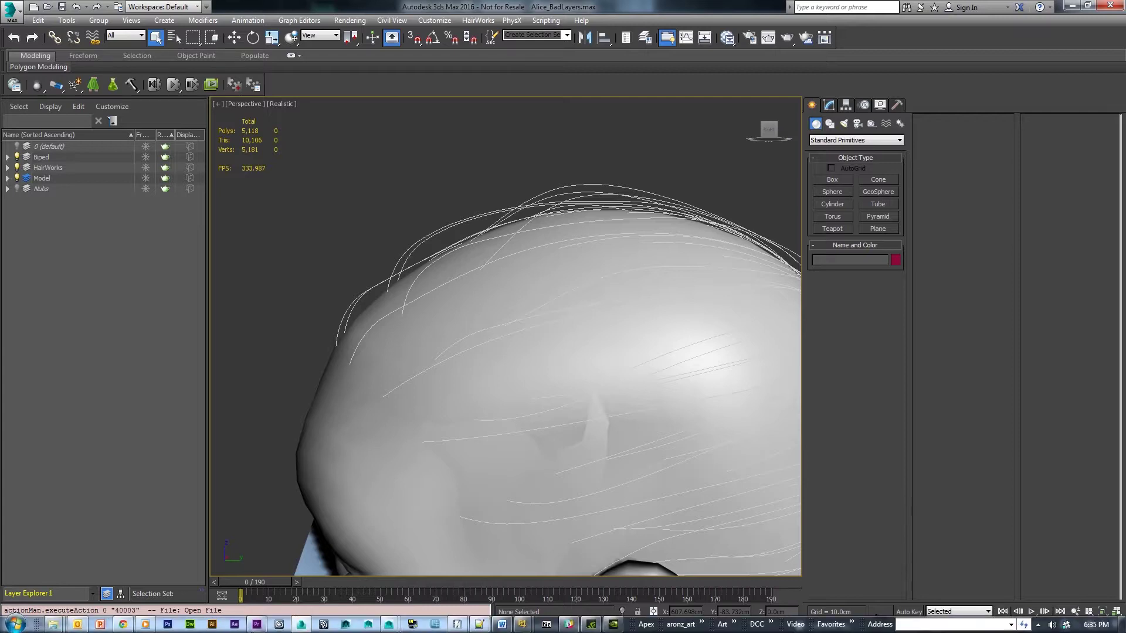
# Step: In HairWorks Viewer, show and then hide the red guide curves on the gm_tail.apx ponytail
pyautogui.click(613, 625)
pyautogui.moveTo(632, 329); pyautogui.dragTo(508, 262)
pyautogui.scroll(3, 323, 228)
pyautogui.moveTo(322, 228); pyautogui.dragTo(535, 271)
pyautogui.scroll(3, 457, 261)
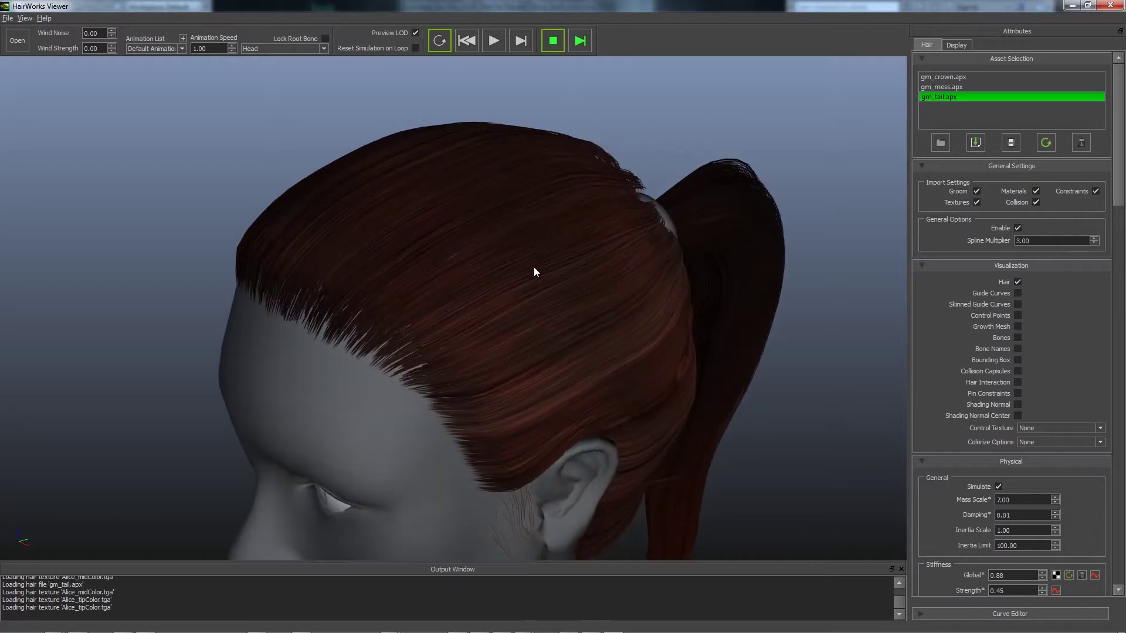
pyautogui.click(1017, 293)
pyautogui.click(1018, 293)
# Step: Show the gm_crown.apx guide curves, orbit around the head to inspect them, then hide them
pyautogui.click(960, 77)
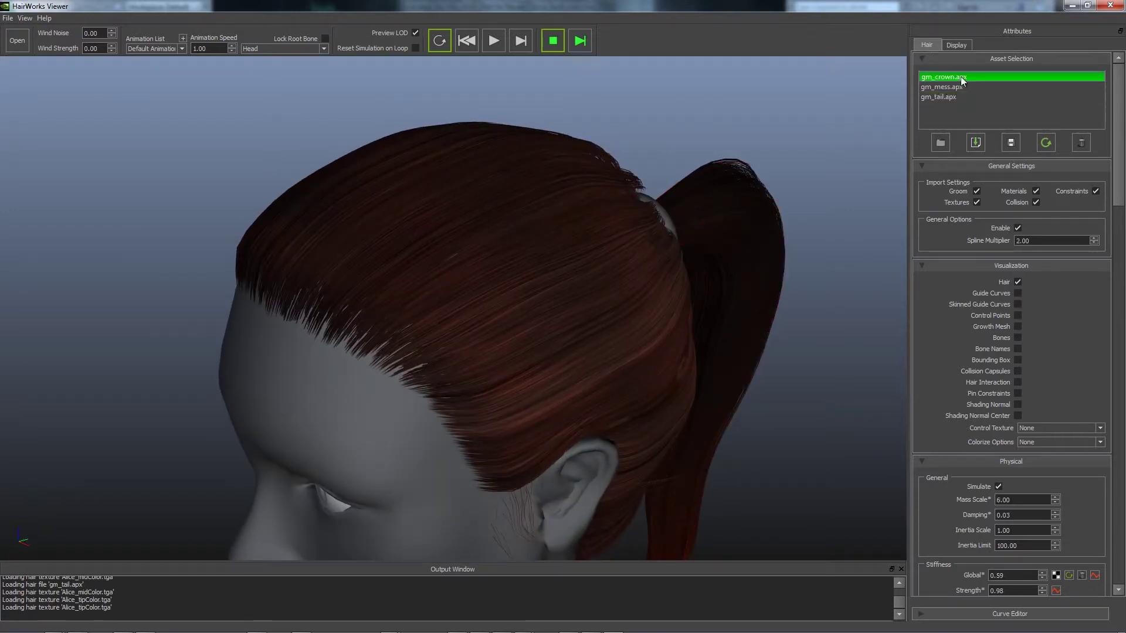
pyautogui.click(1018, 293)
pyautogui.moveTo(587, 253); pyautogui.dragTo(393, 226)
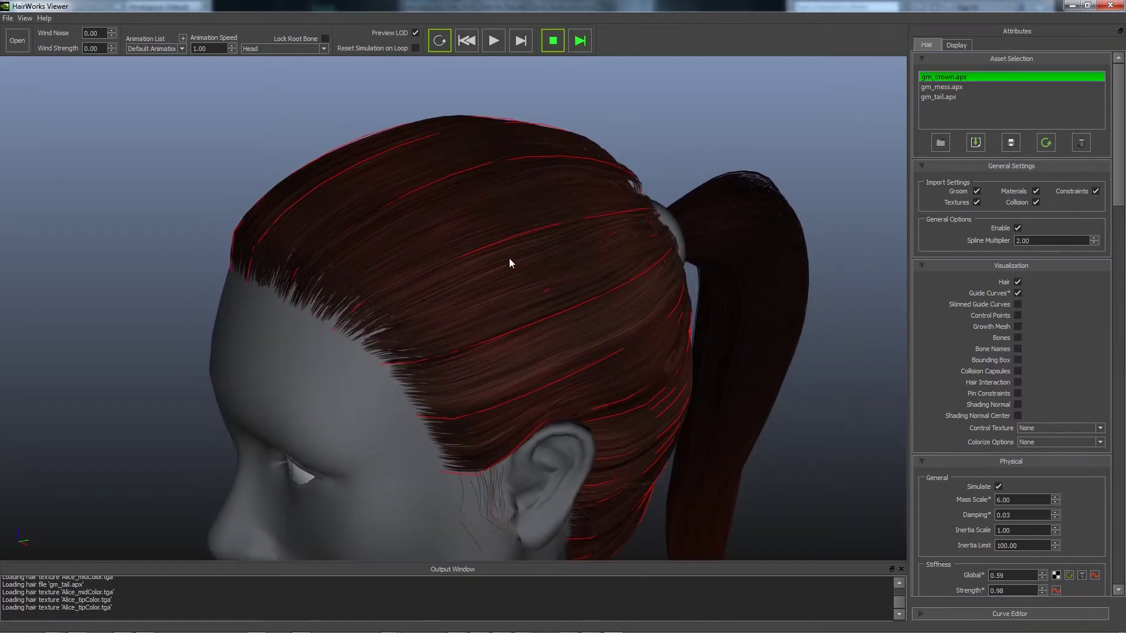
pyautogui.moveTo(509, 263); pyautogui.dragTo(467, 266)
pyautogui.moveTo(405, 302); pyautogui.dragTo(448, 291)
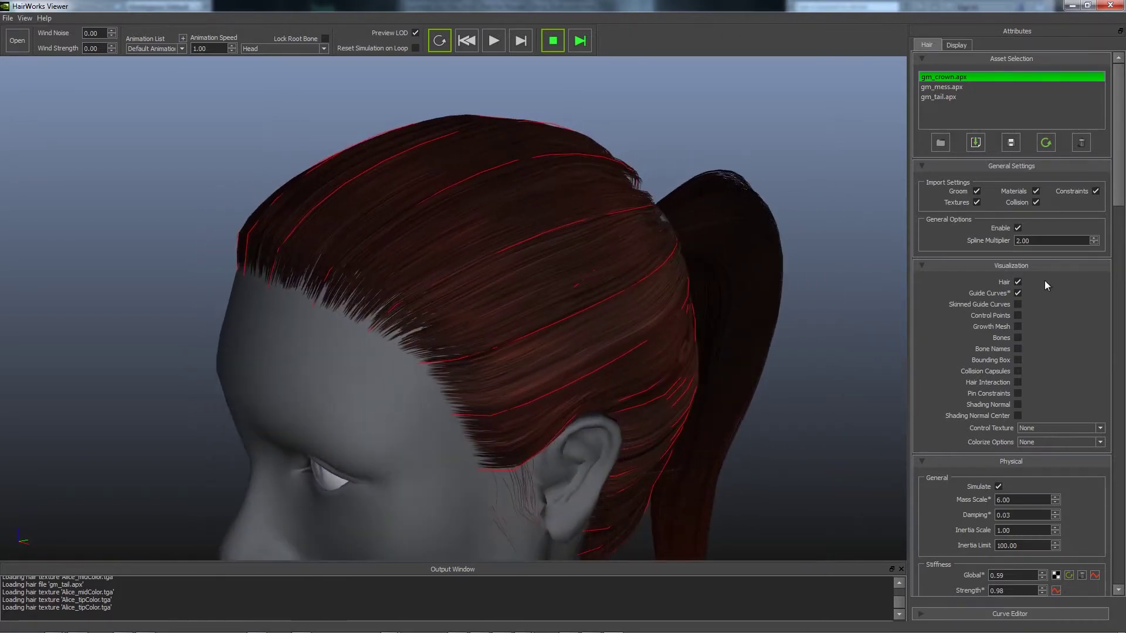
pyautogui.click(1018, 293)
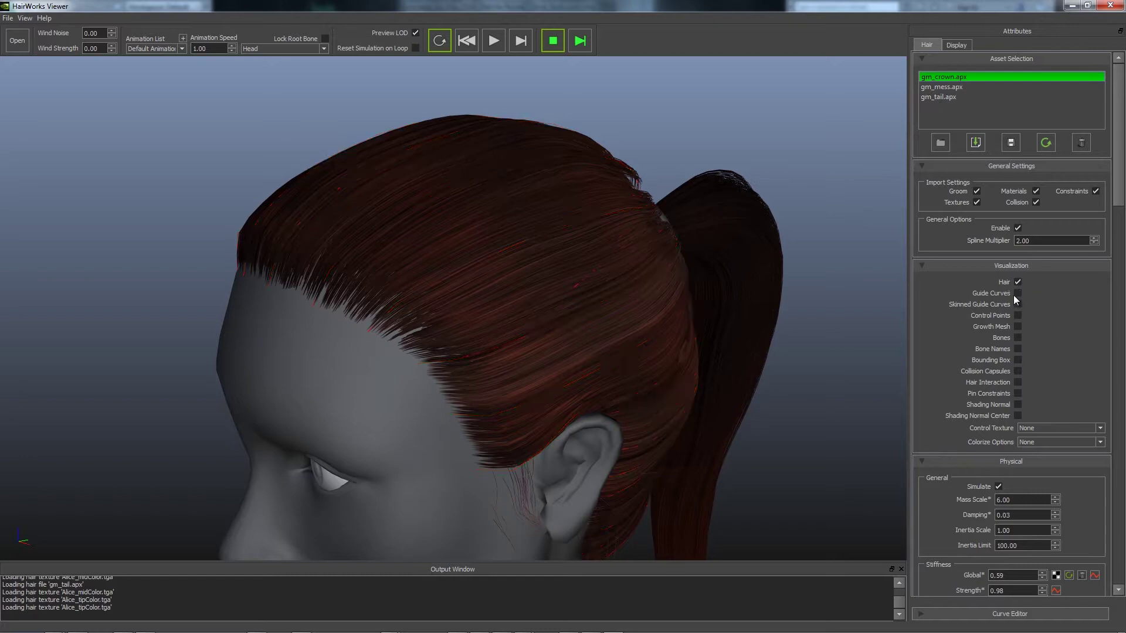
pyautogui.click(18, 41)
# Step: Load the Alice_badLayers.furproj project and toggle the crown guide curves on and off
pyautogui.click(188, 107)
pyautogui.click(557, 394)
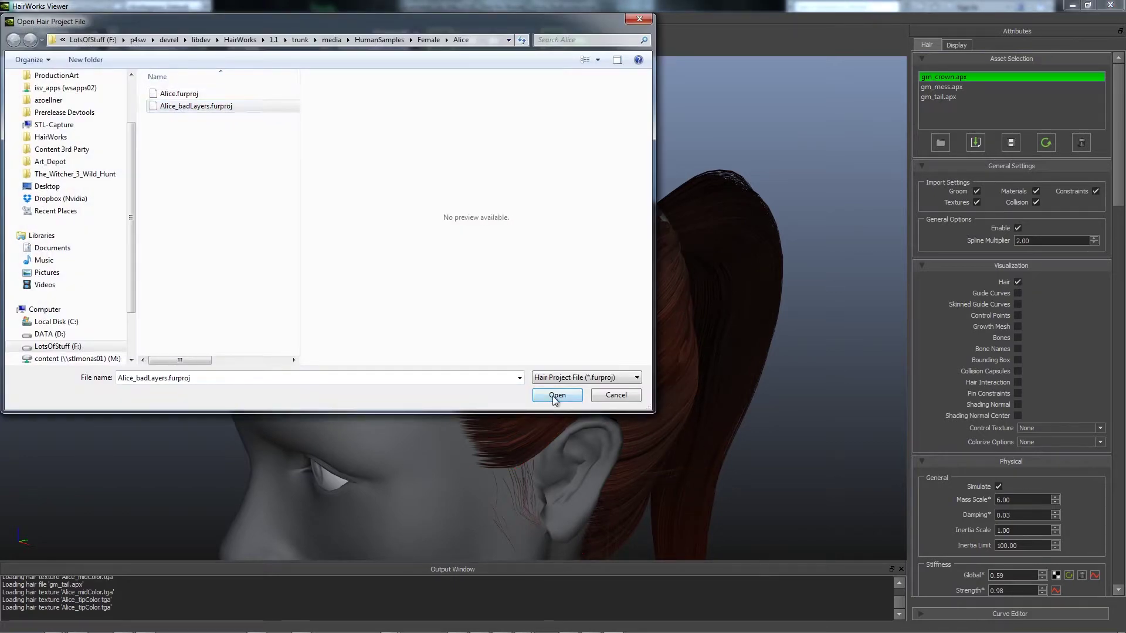
pyautogui.scroll(5, 420, 250)
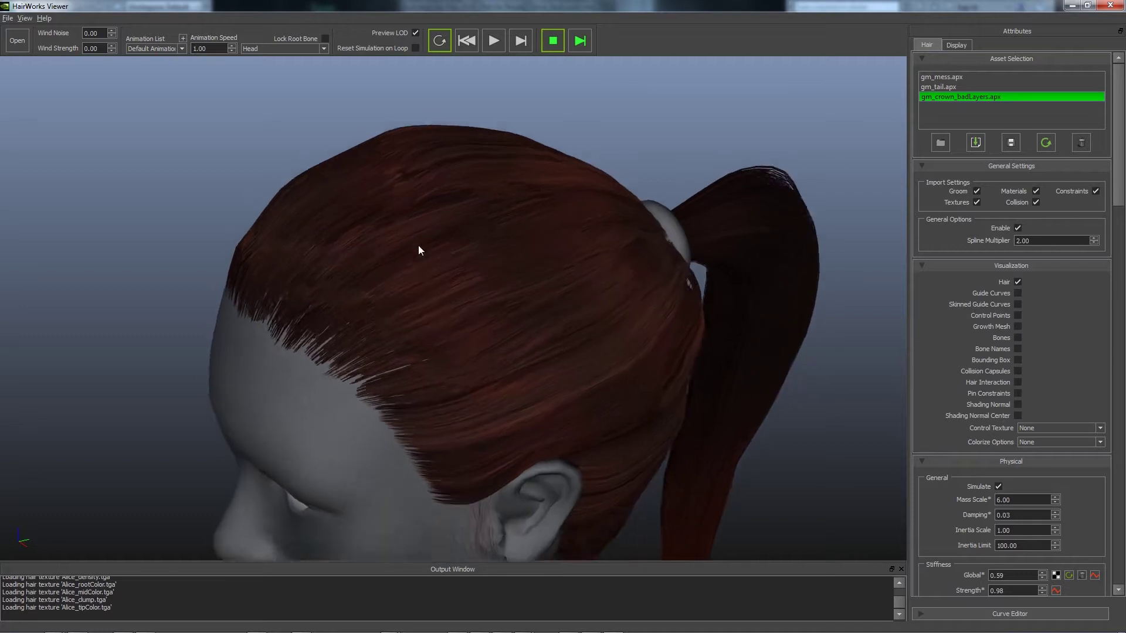
pyautogui.click(1018, 294)
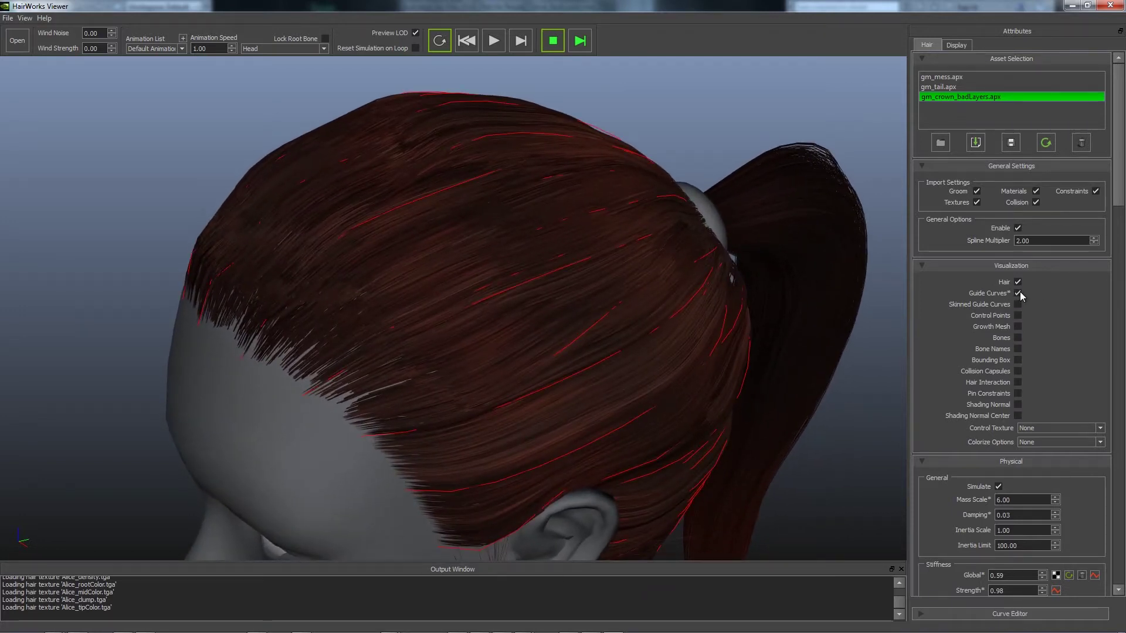
pyautogui.click(1018, 295)
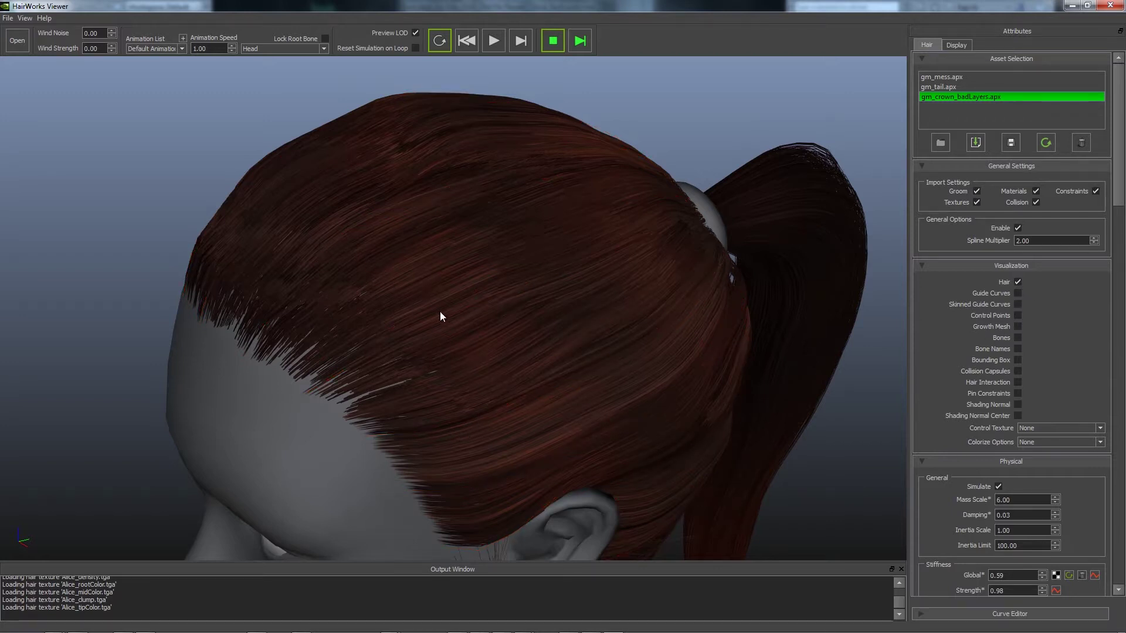
# Step: Orbit and zoom around the head and ponytail to inspect the rendered hair
pyautogui.moveTo(568, 356); pyautogui.dragTo(432, 156)
pyautogui.moveTo(533, 266); pyautogui.dragTo(482, 304)
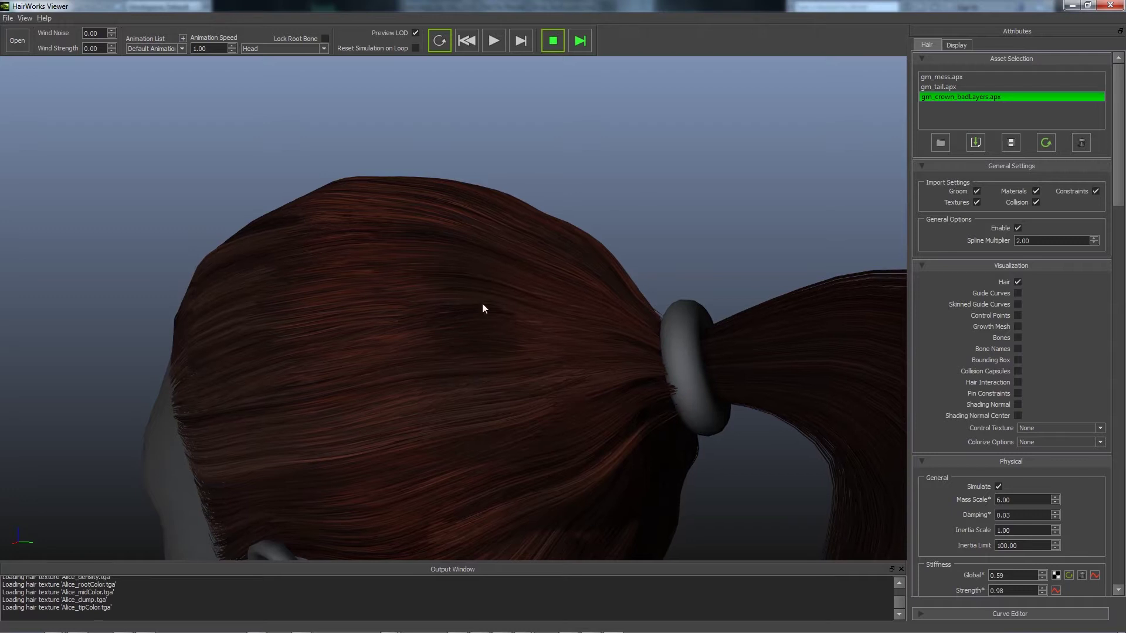
pyautogui.moveTo(491, 264); pyautogui.dragTo(426, 363)
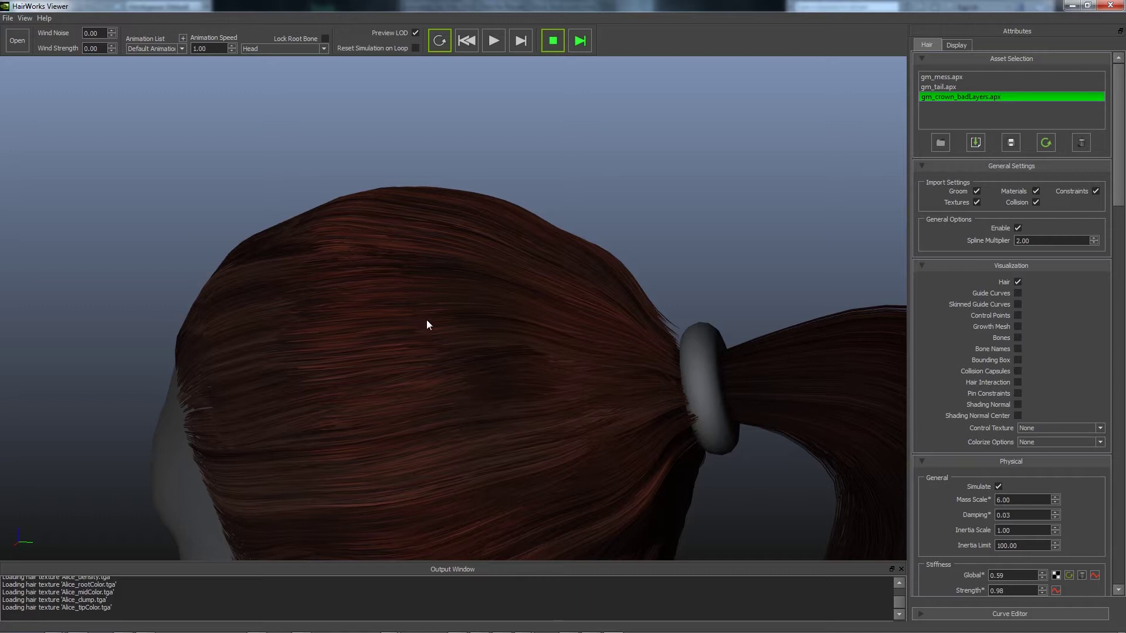
pyautogui.moveTo(427, 323); pyautogui.dragTo(376, 425)
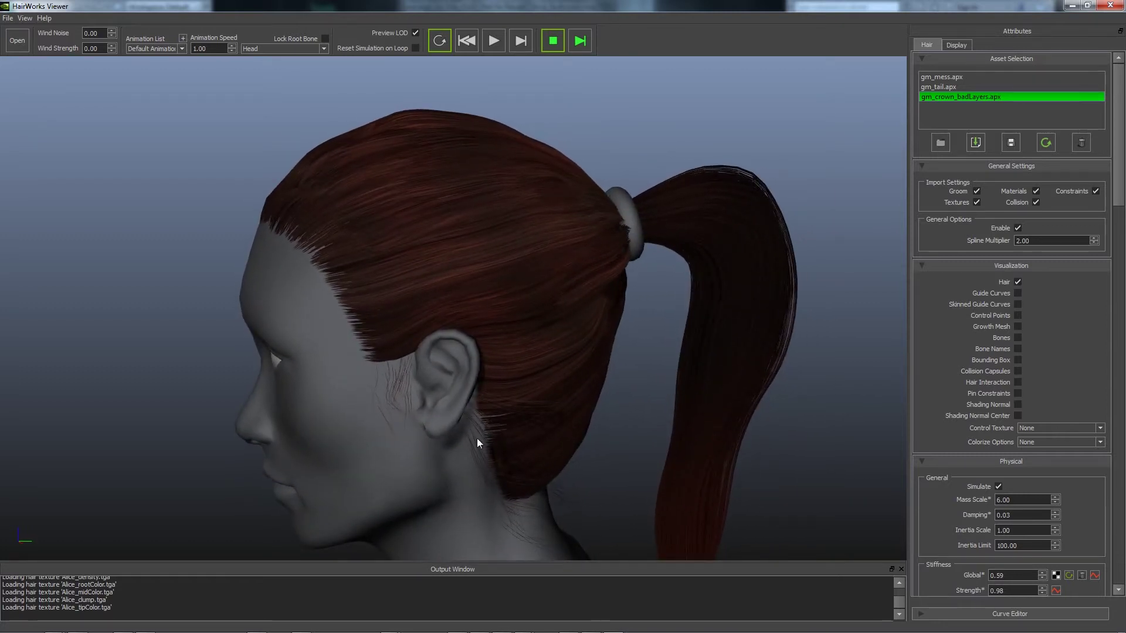
pyautogui.moveTo(463, 386); pyautogui.dragTo(516, 292)
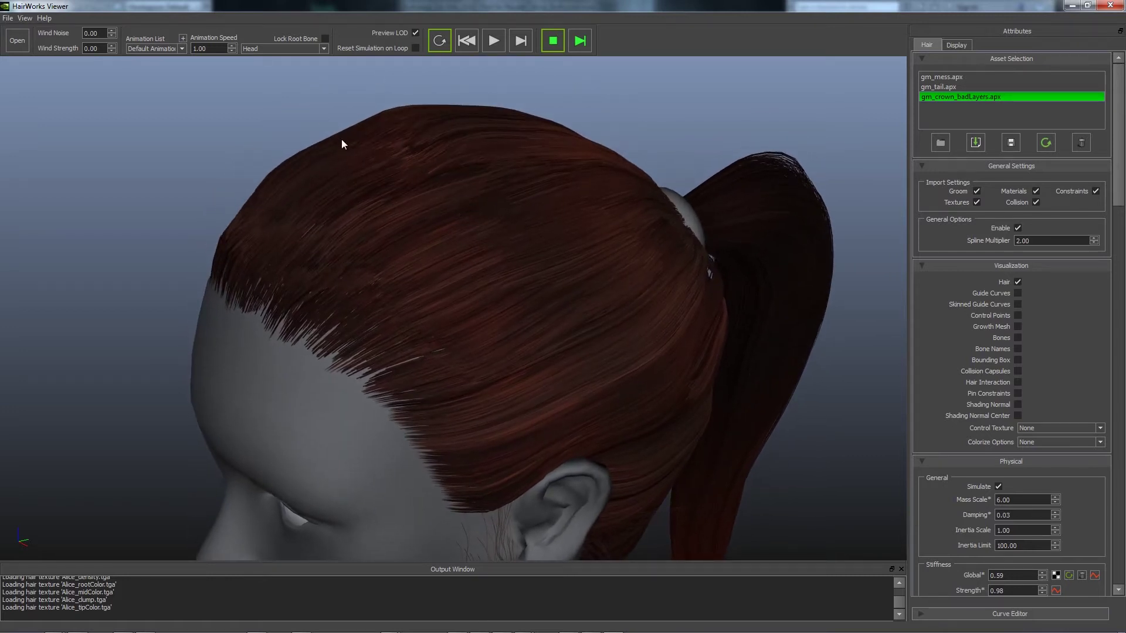
pyautogui.moveTo(505, 289); pyautogui.dragTo(534, 261)
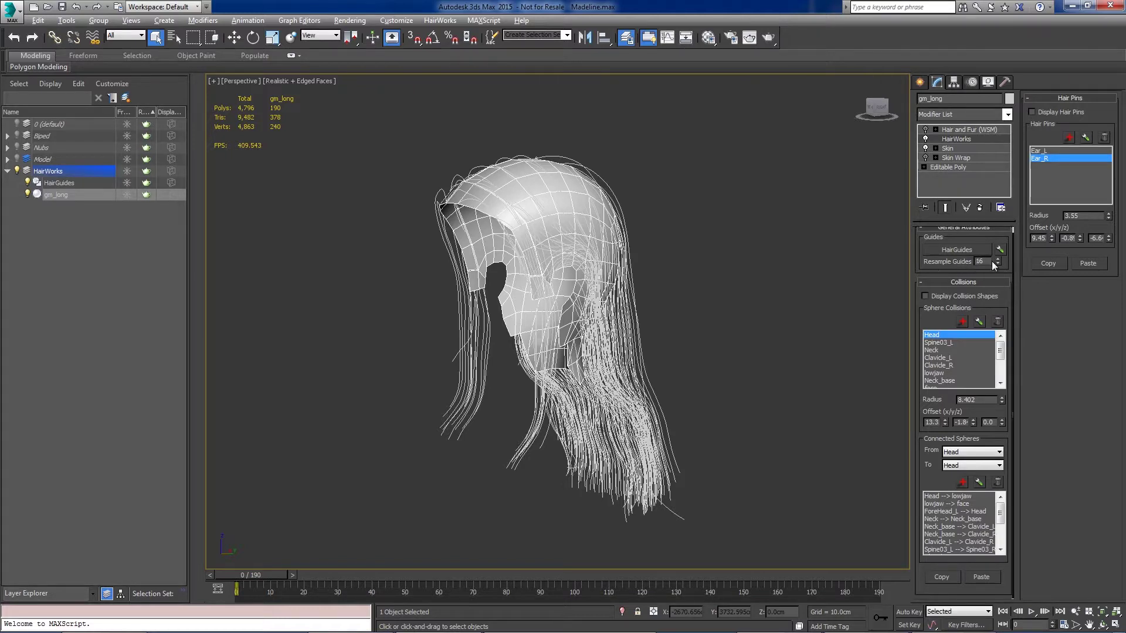
# Step: Select the HairGuides splines, view them from the side, select gm_long, then bring up Maya
pyautogui.click(634, 321)
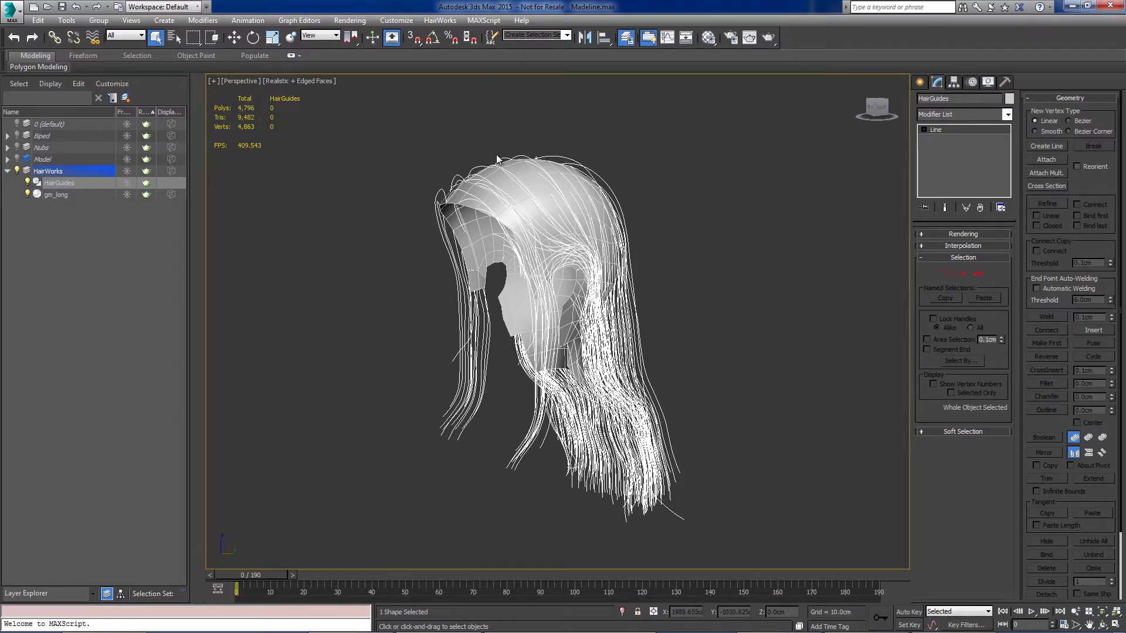
pyautogui.keyDown('alt'); pyautogui.moveTo(471, 228); pyautogui.dragTo(510, 195, button='middle'); pyautogui.keyUp('alt')
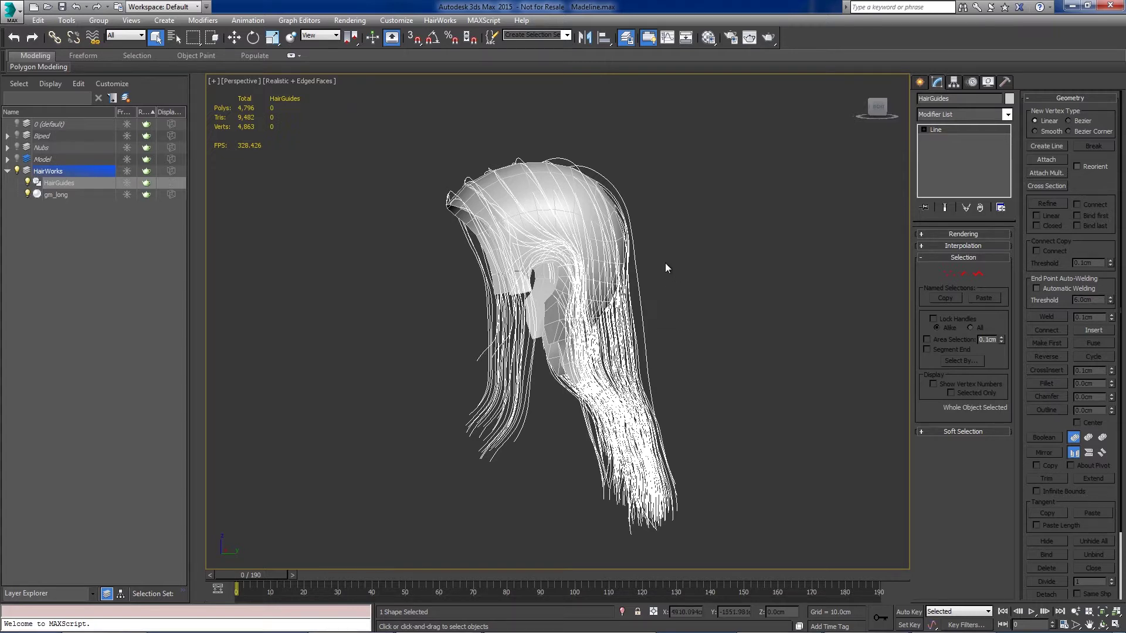
pyautogui.click(522, 197)
pyautogui.moveTo(617, 628)
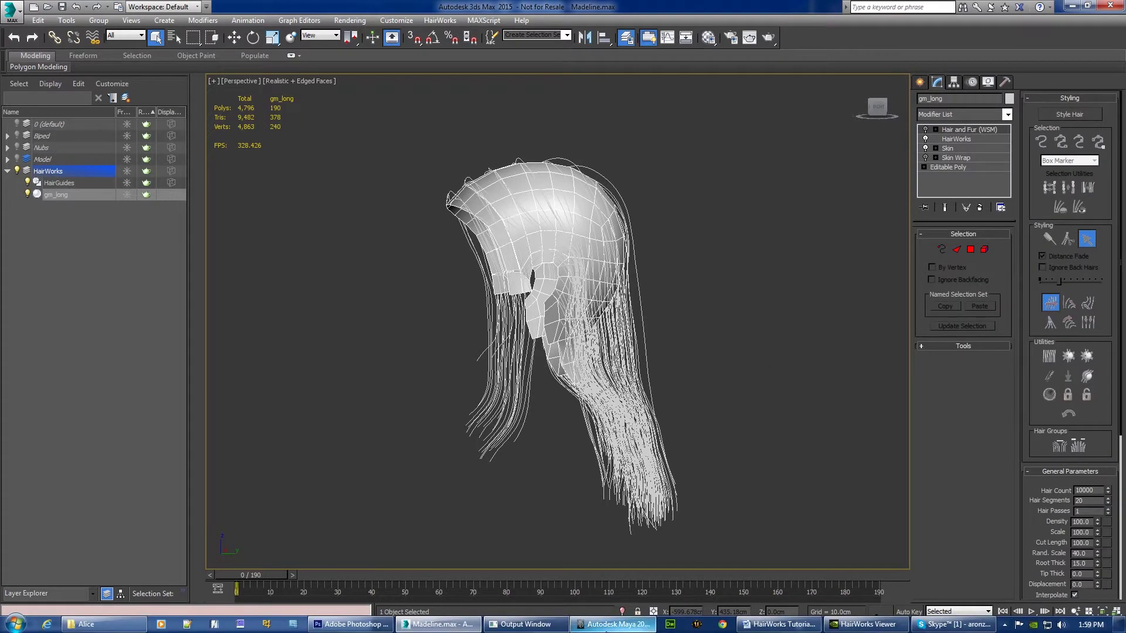
pyautogui.click(617, 624)
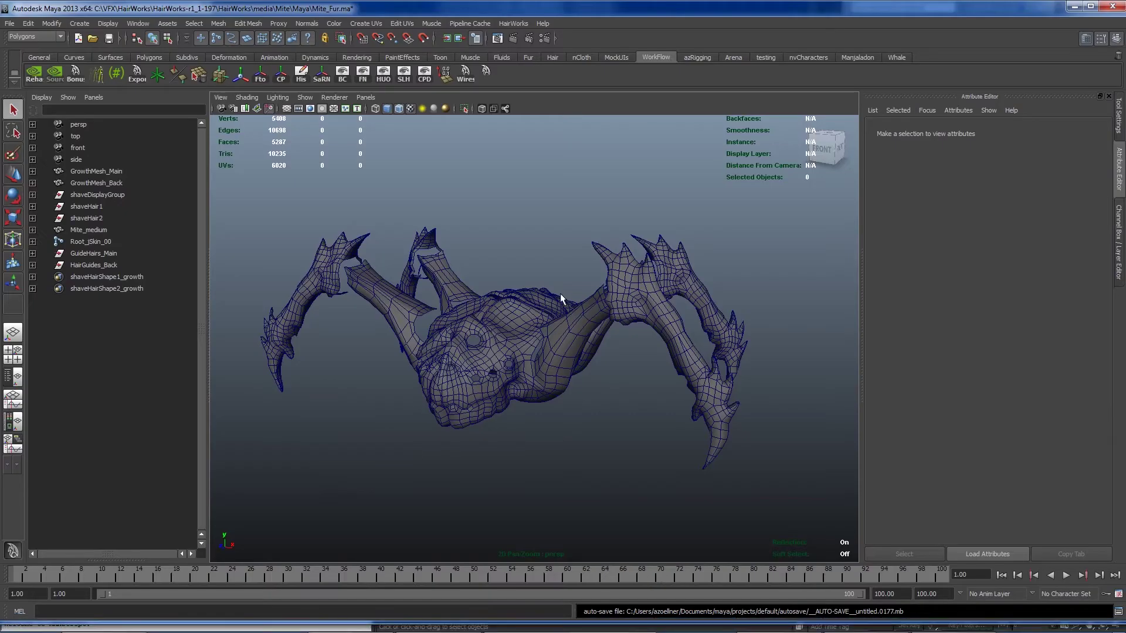
# Step: Select GrowthMesh_Back and turn on visibility of the Curves_Layer hair curves
pyautogui.click(480, 350)
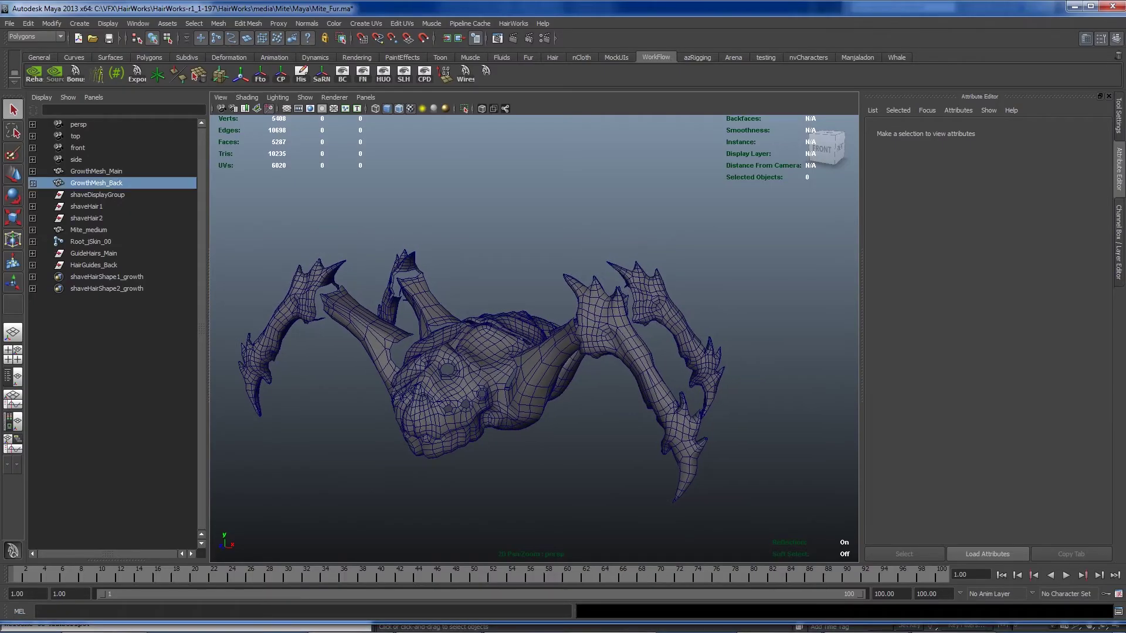
pyautogui.click(1119, 229)
pyautogui.click(944, 368)
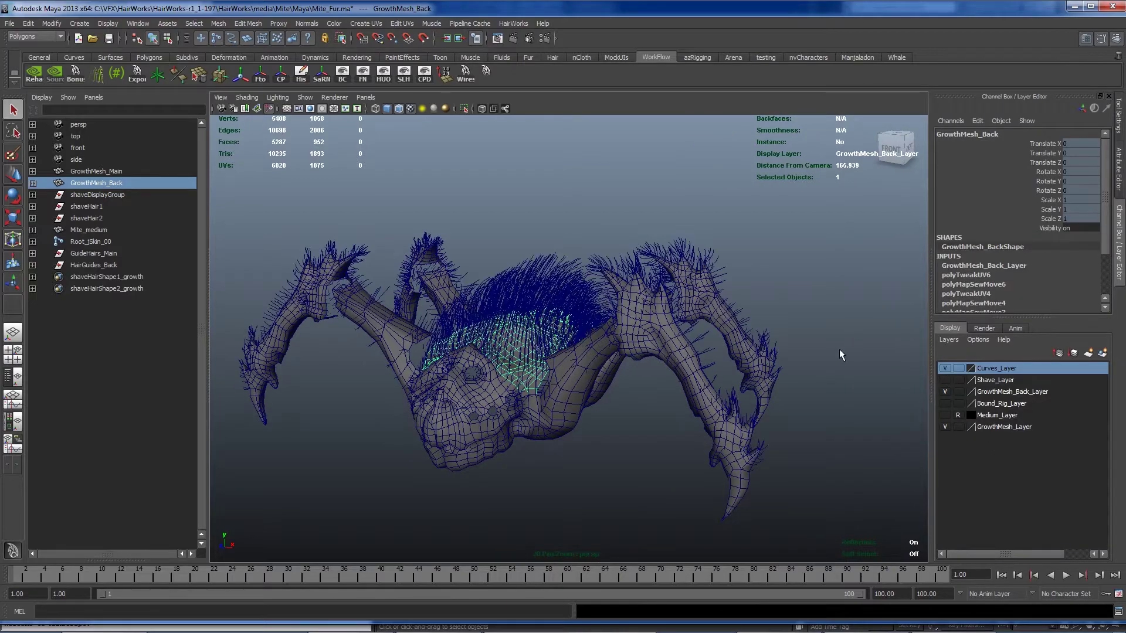
# Step: Tumble and zoom around the mite's body and legs, then frame the whole creature
pyautogui.keyDown('alt'); pyautogui.moveTo(445, 293); pyautogui.dragTo(702, 320); pyautogui.keyUp('alt')
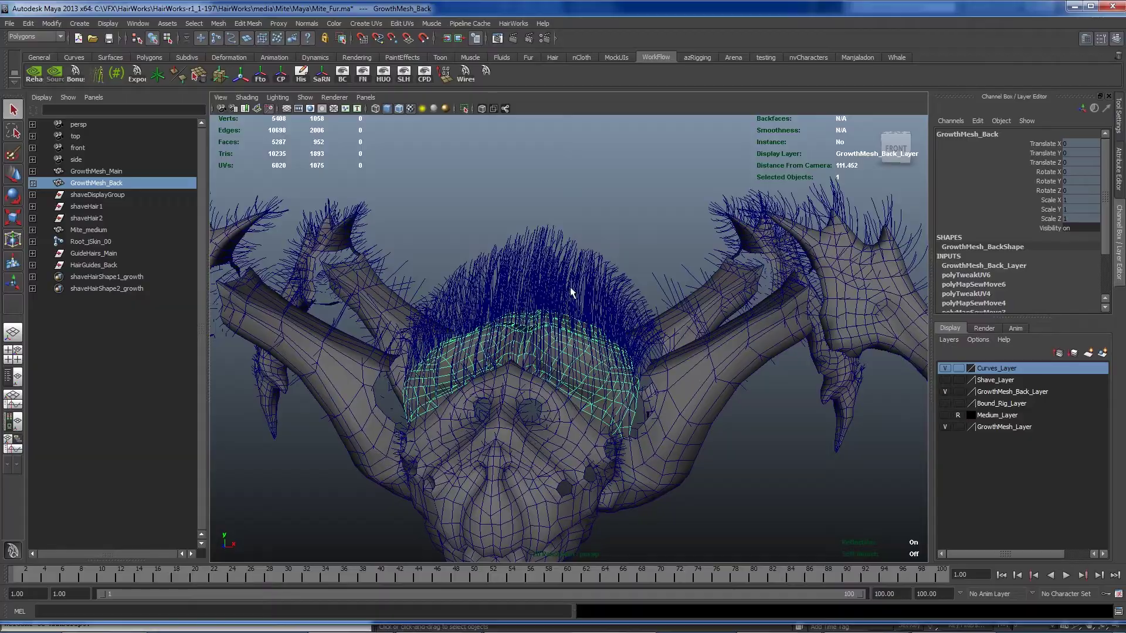
pyautogui.keyDown('alt'); pyautogui.moveTo(579, 303); pyautogui.dragTo(610, 277); pyautogui.keyUp('alt')
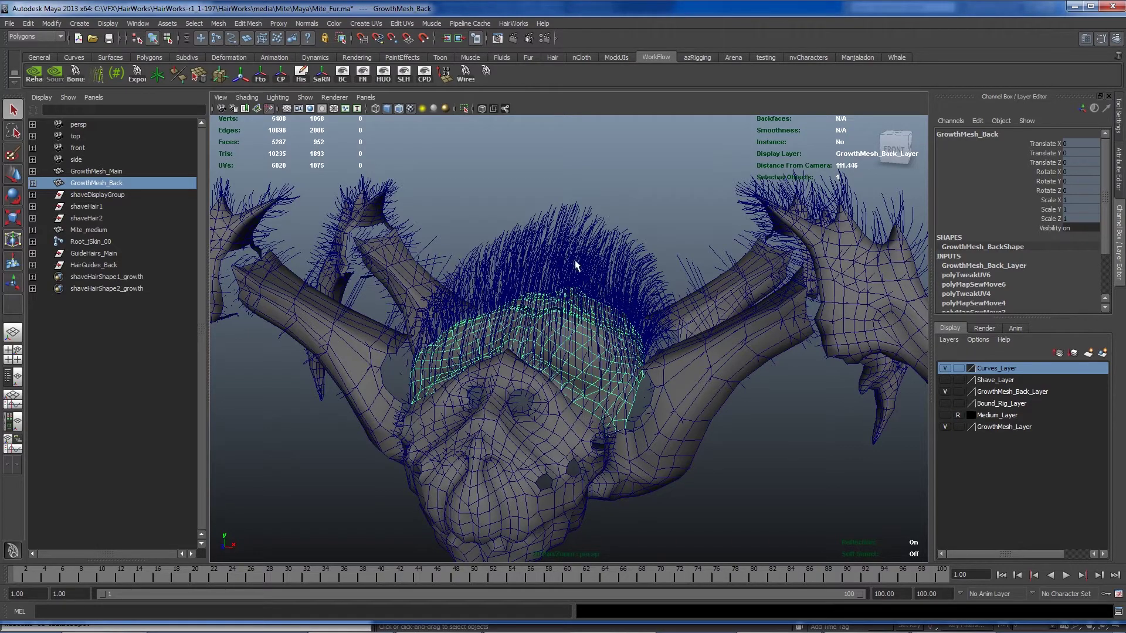
pyautogui.keyDown('alt'); pyautogui.moveTo(611, 275); pyautogui.dragTo(552, 264); pyautogui.keyUp('alt')
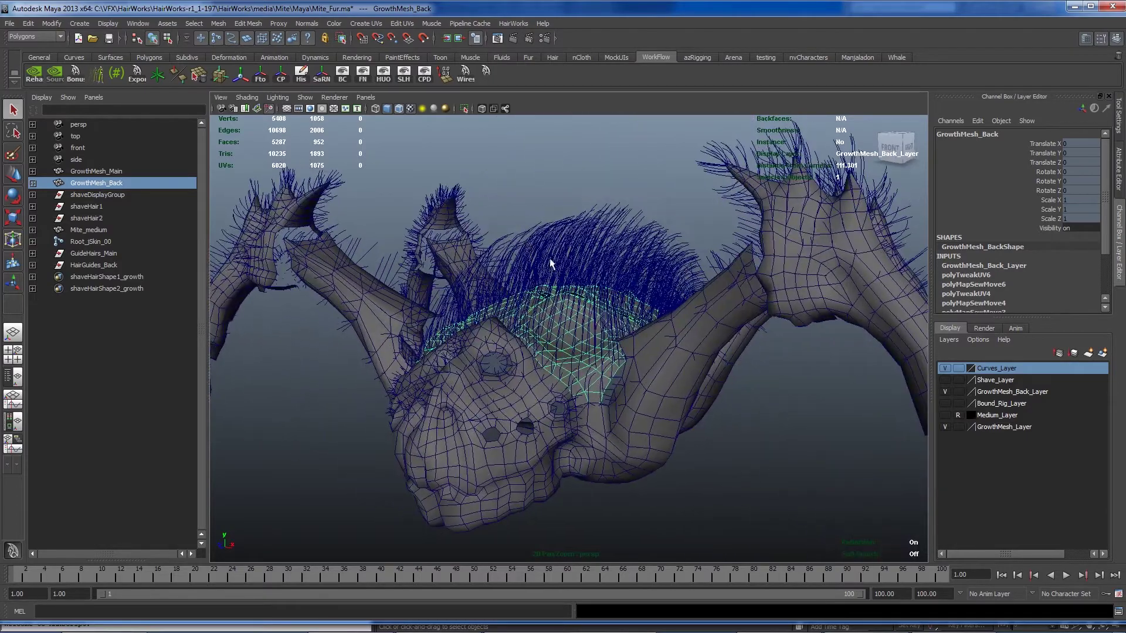
pyautogui.scroll(-5, 648, 300)
pyautogui.moveTo(648, 301)
pyautogui.keyDown('alt'); pyautogui.mouseDown()
pyautogui.moveTo(540, 286)
pyautogui.moveTo(634, 284)
pyautogui.moveTo(664, 302)
pyautogui.mouseUp(); pyautogui.keyUp('alt')
pyautogui.scroll(3, 639, 292)
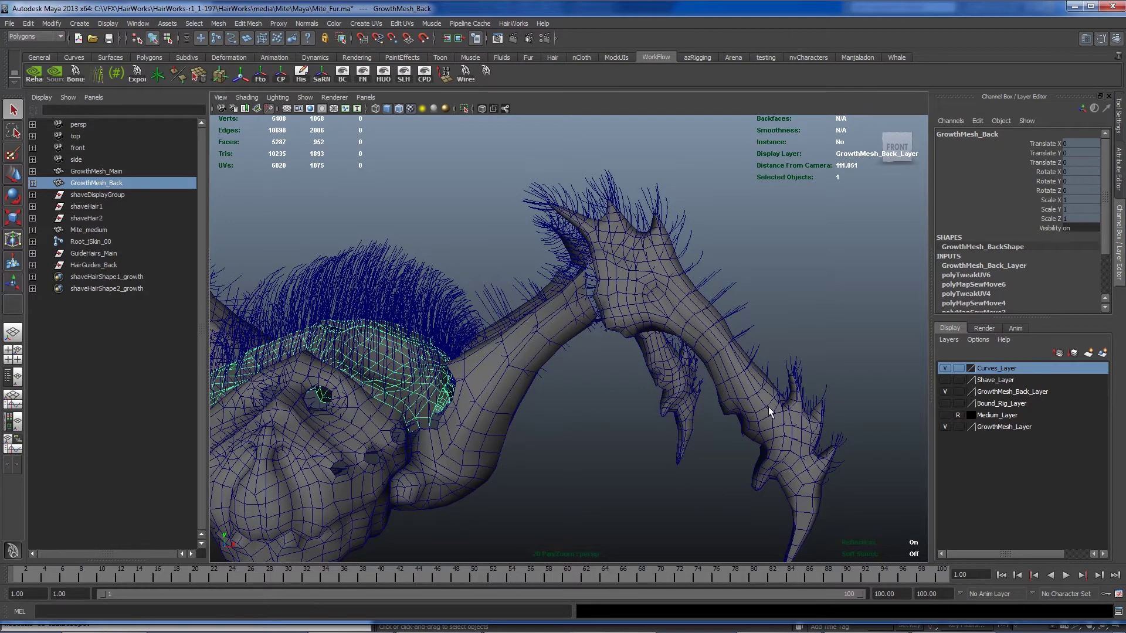
pyautogui.scroll(4, 754, 329)
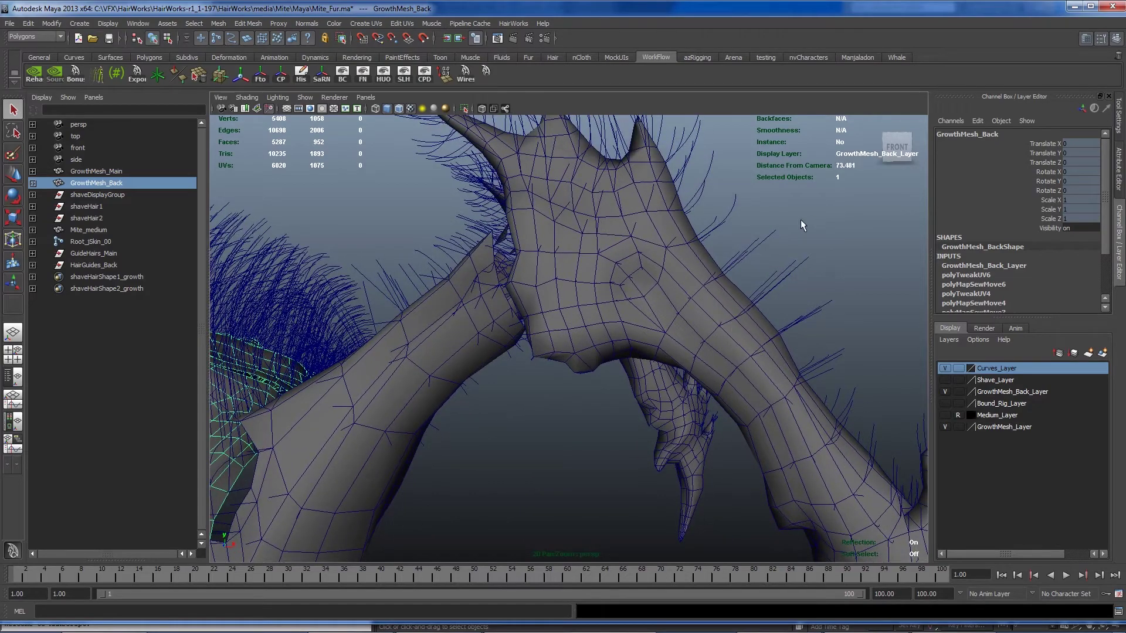
pyautogui.scroll(-6, 894, 369)
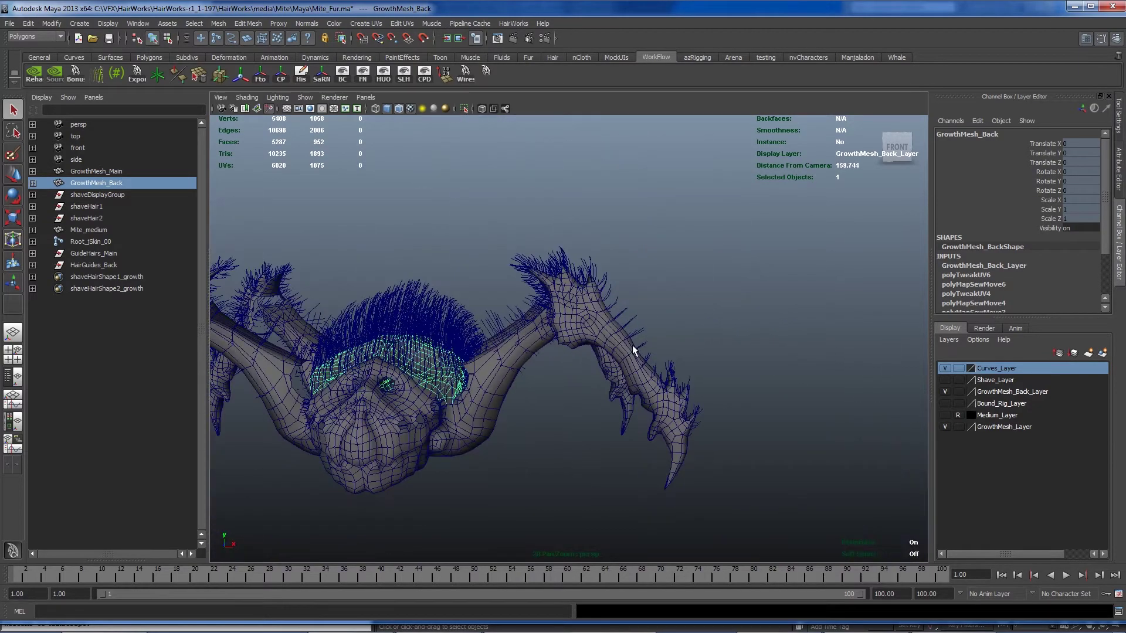
pyautogui.keyDown('alt'); pyautogui.moveTo(634, 353); pyautogui.dragTo(718, 352, button='middle'); pyautogui.keyUp('alt')
pyautogui.scroll(3, 738, 349)
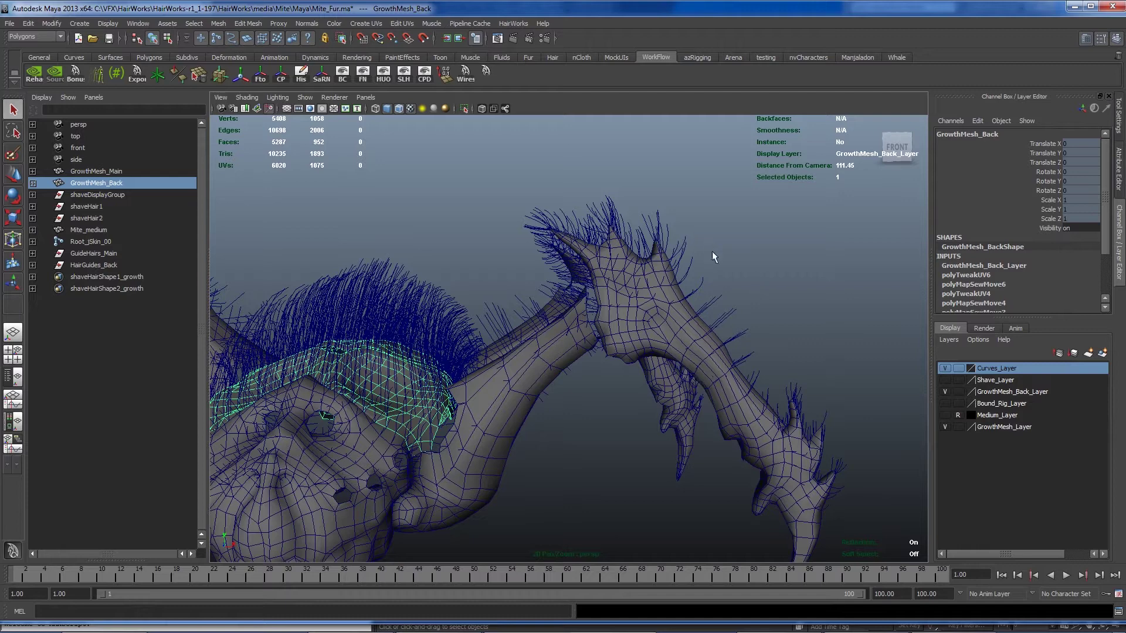
pyautogui.press('a')
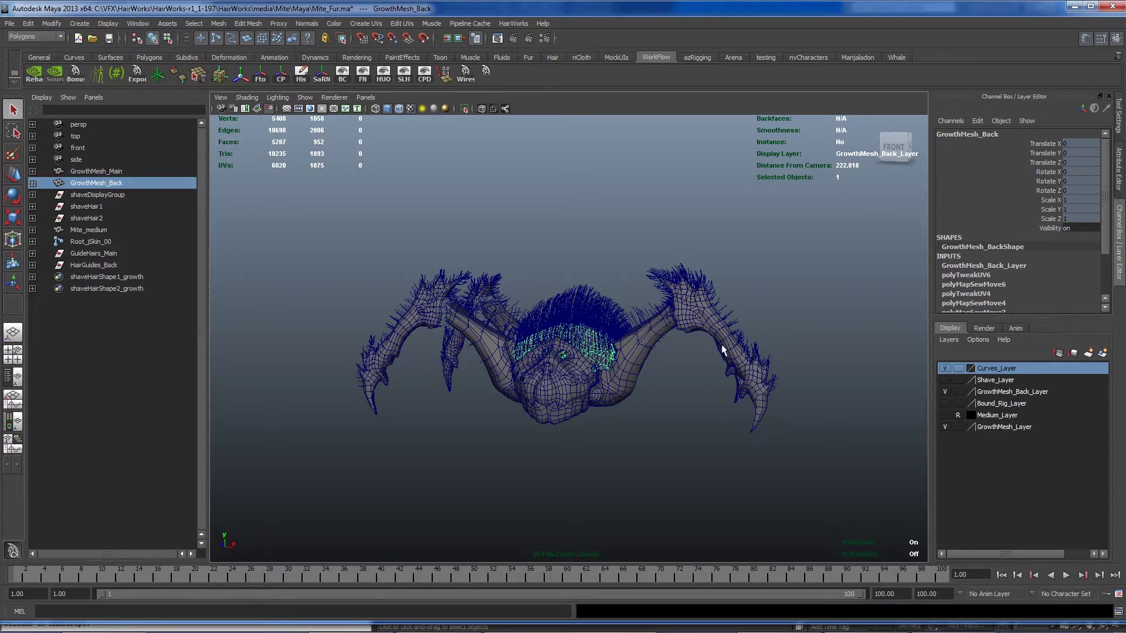
# Step: Back in 3ds Max, orbit gm_long and display its HairWorks Guides parameters with Resample Guides 16
pyautogui.hotkey('alt', 'Tab')
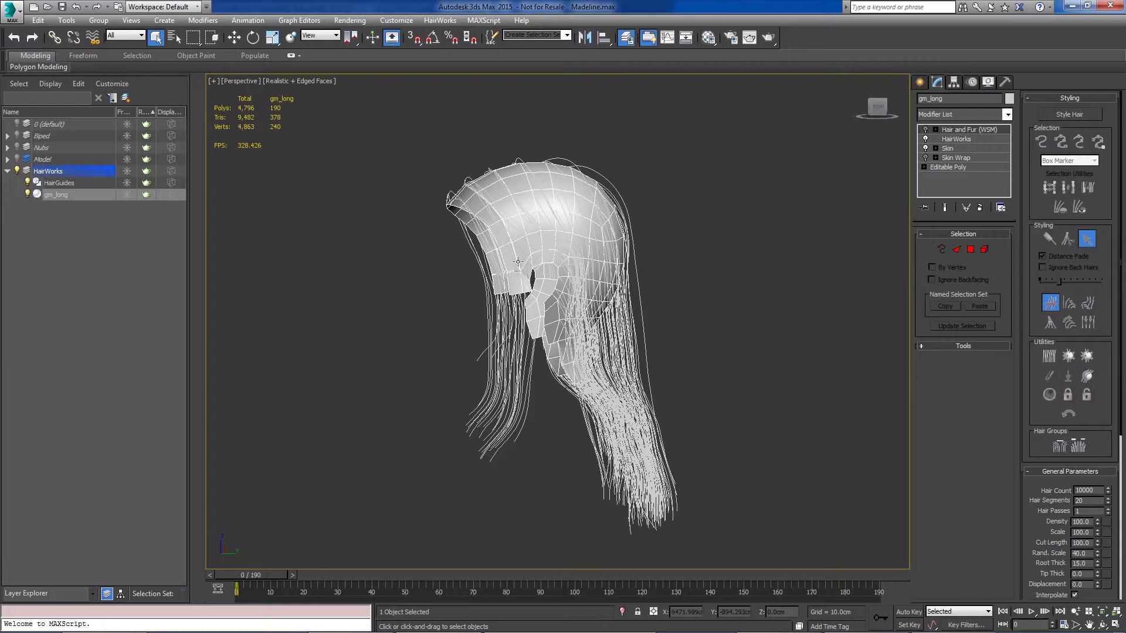
pyautogui.keyDown('alt'); pyautogui.moveTo(501, 236); pyautogui.dragTo(455, 258, button='middle'); pyautogui.keyUp('alt')
pyautogui.keyDown('alt'); pyautogui.moveTo(643, 343); pyautogui.dragTo(690, 311, button='middle'); pyautogui.keyUp('alt')
pyautogui.scroll(5, 551, 207)
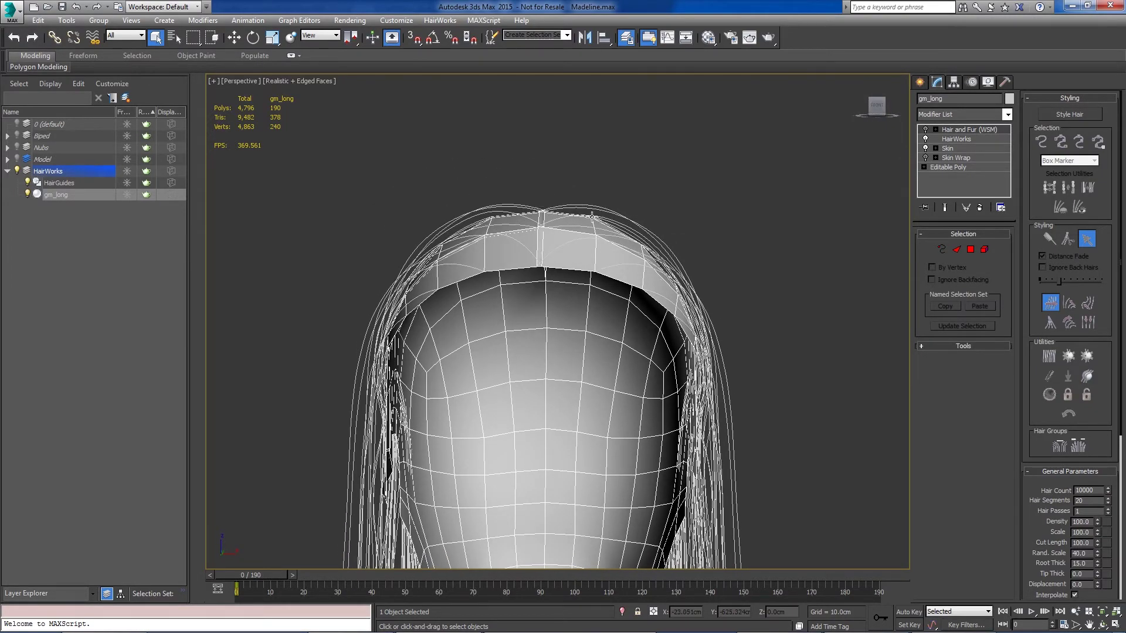
pyautogui.keyDown('alt'); pyautogui.moveTo(591, 215); pyautogui.dragTo(628, 305, button='middle'); pyautogui.keyUp('alt')
pyautogui.scroll(-3, 634, 279)
pyautogui.click(977, 139)
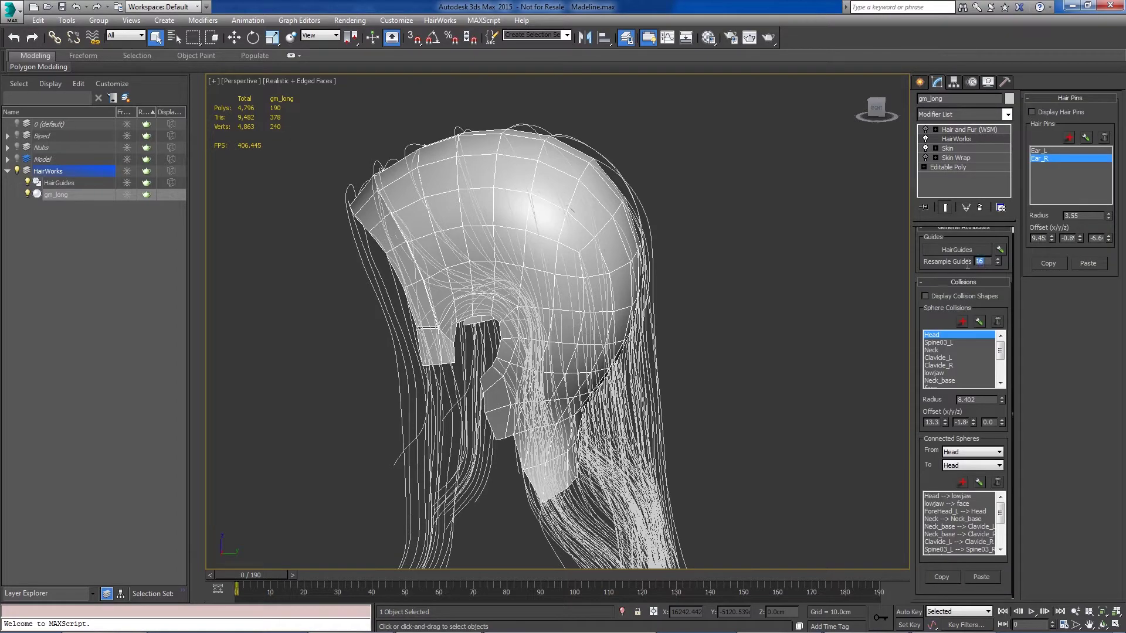
pyautogui.scroll(-5, 594, 260)
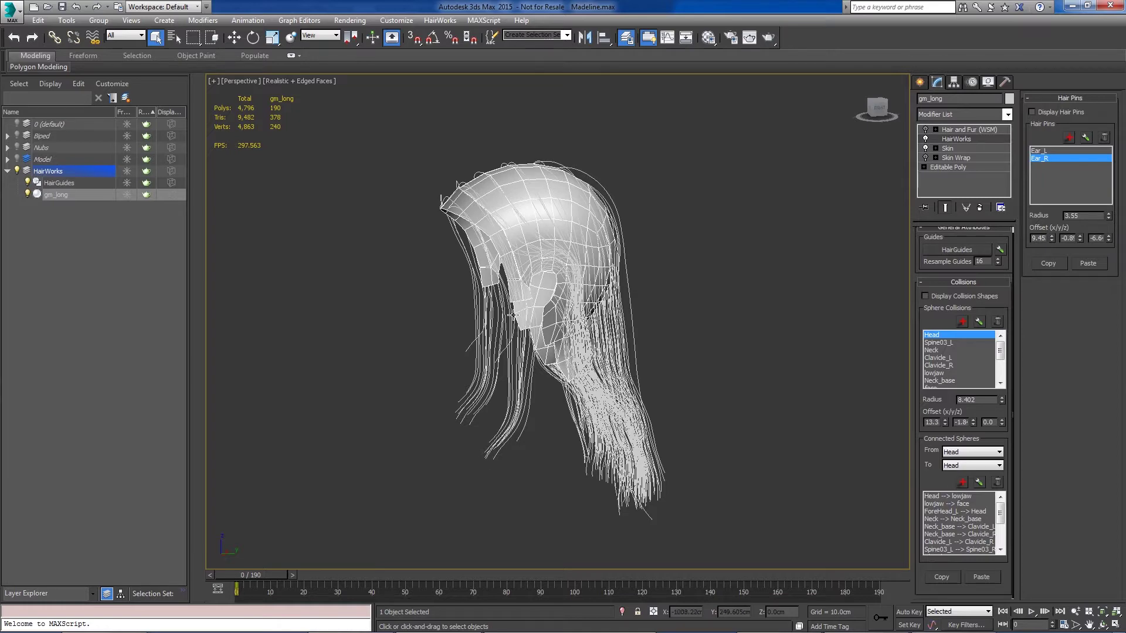
pyautogui.keyDown('alt'); pyautogui.moveTo(537, 364); pyautogui.dragTo(566, 409, button='middle'); pyautogui.keyUp('alt')
pyautogui.scroll(5, 575, 352)
pyautogui.keyDown('alt'); pyautogui.moveTo(585, 347); pyautogui.dragTo(563, 339, button='middle'); pyautogui.keyUp('alt')
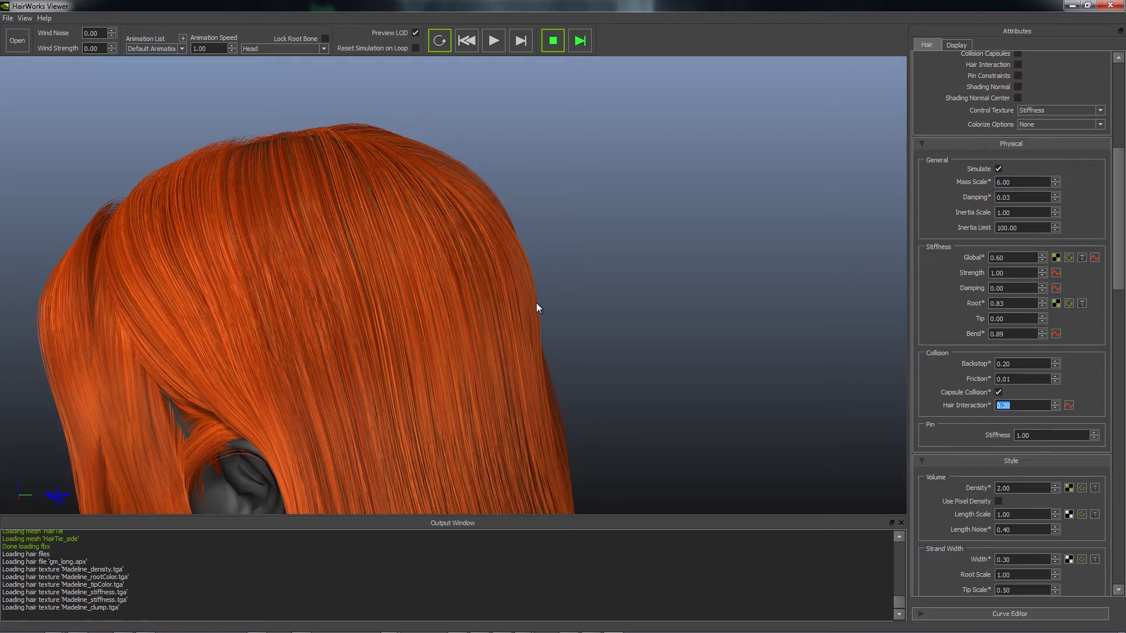
# Step: Enable Show HUD and Compute Stats on the Display tab to overlay the hair statistics
pyautogui.moveTo(1121, 217); pyautogui.dragTo(1124, 133)
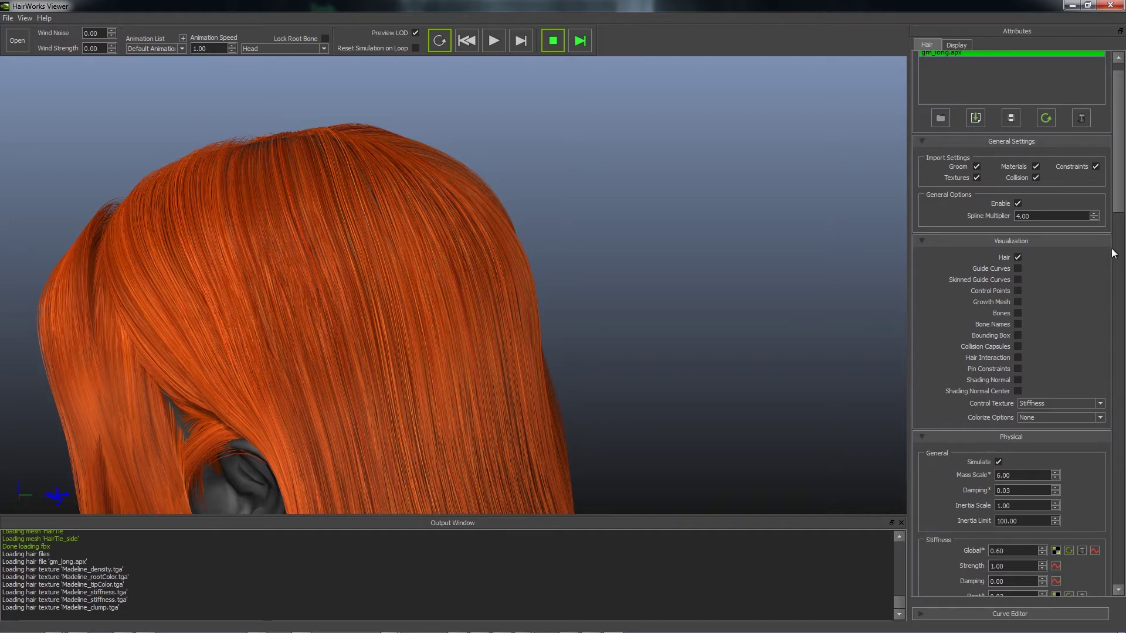
pyautogui.click(957, 45)
pyautogui.click(1036, 208)
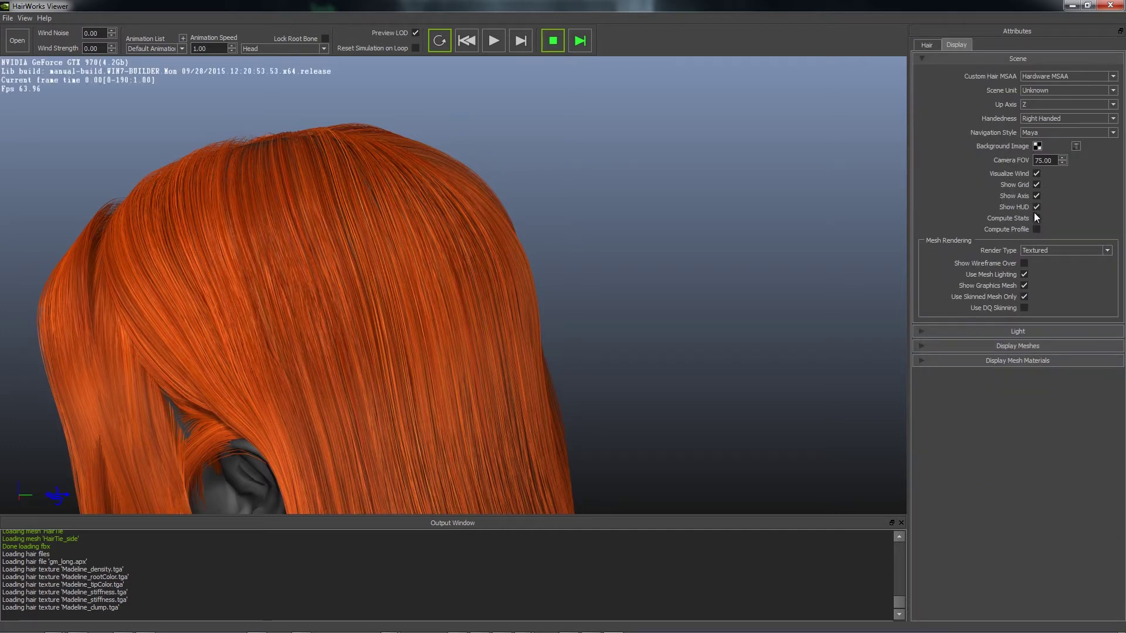
pyautogui.click(1036, 218)
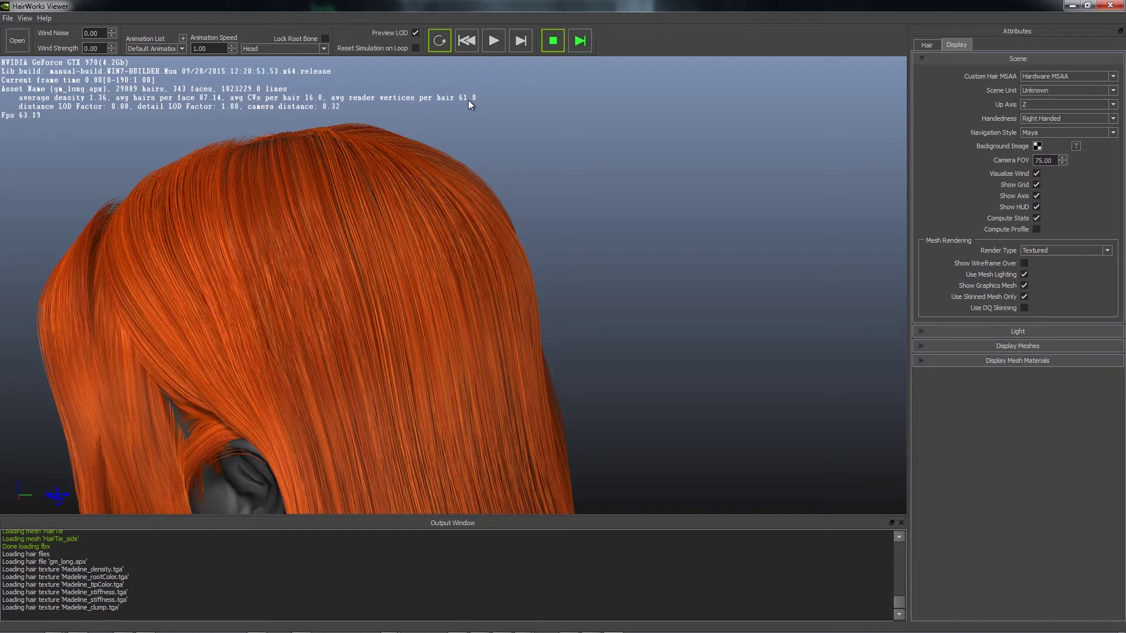
# Step: Preview the gm_long guide curves and control points, then hide both again
pyautogui.click(926, 45)
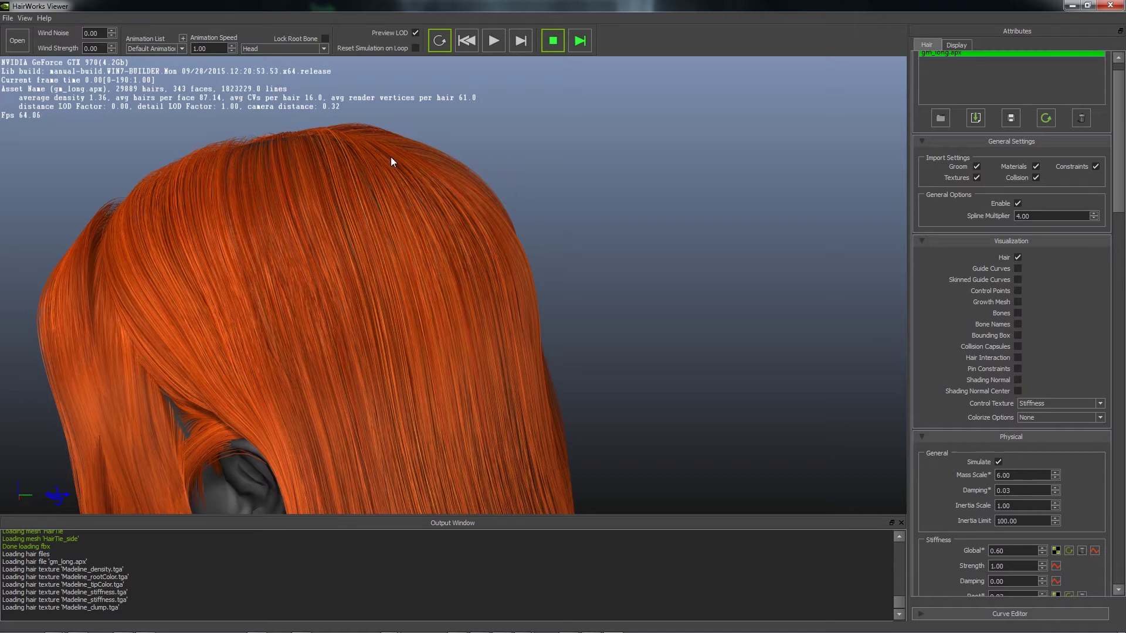
pyautogui.click(1018, 269)
pyautogui.click(1018, 291)
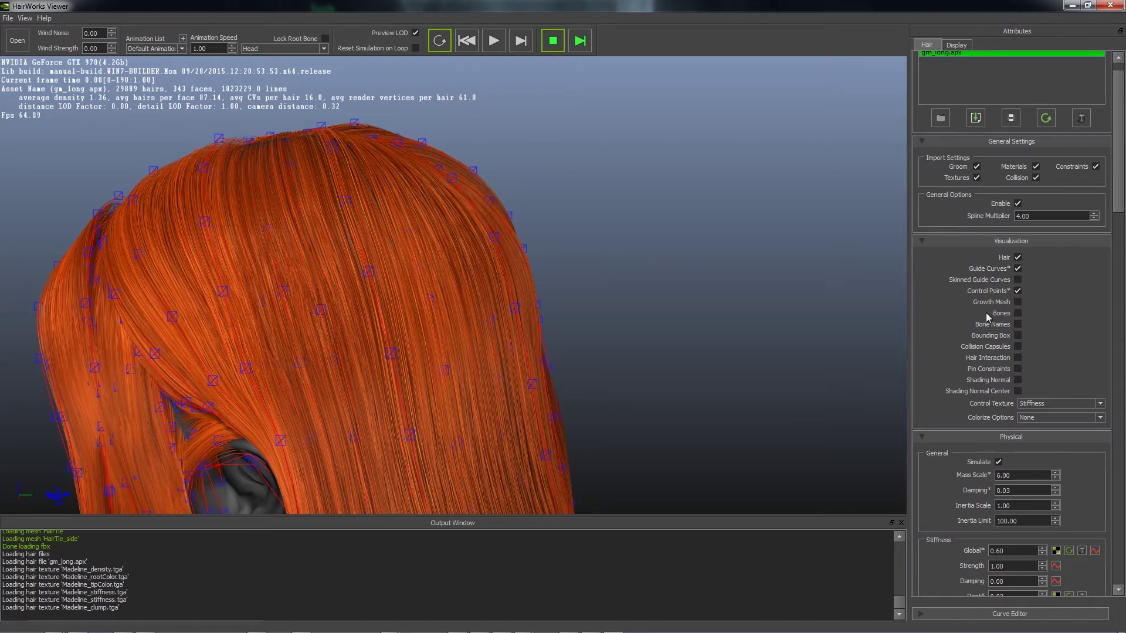
pyautogui.click(1018, 291)
pyautogui.click(1019, 268)
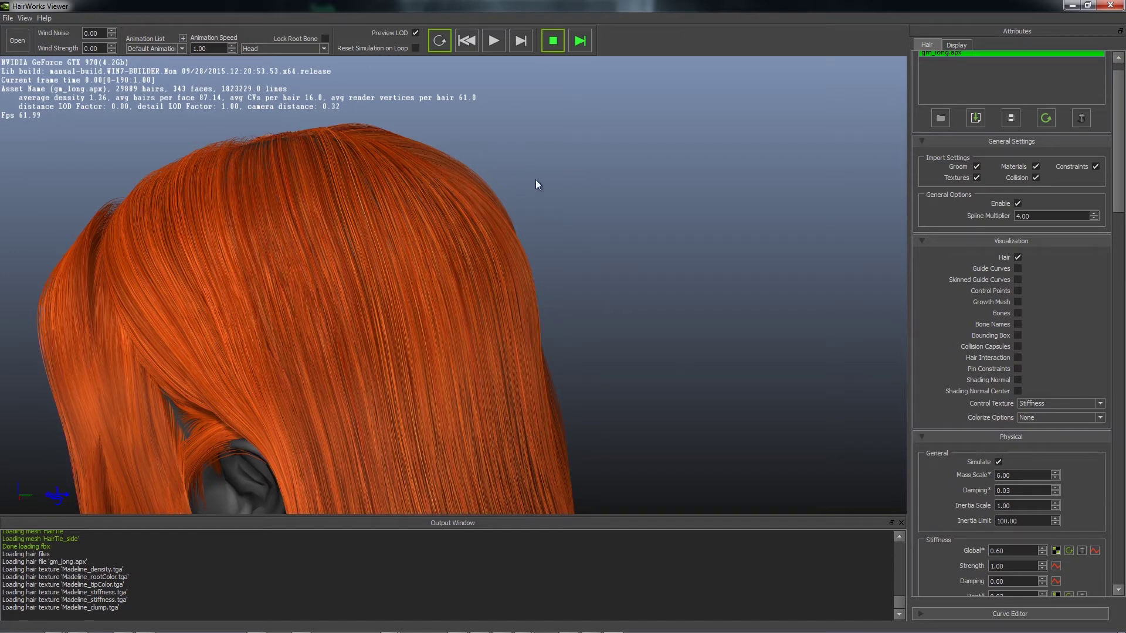
# Step: Turn off Show HUD to remove the stats overlay and return to the Hair settings
pyautogui.click(956, 45)
pyautogui.click(1036, 207)
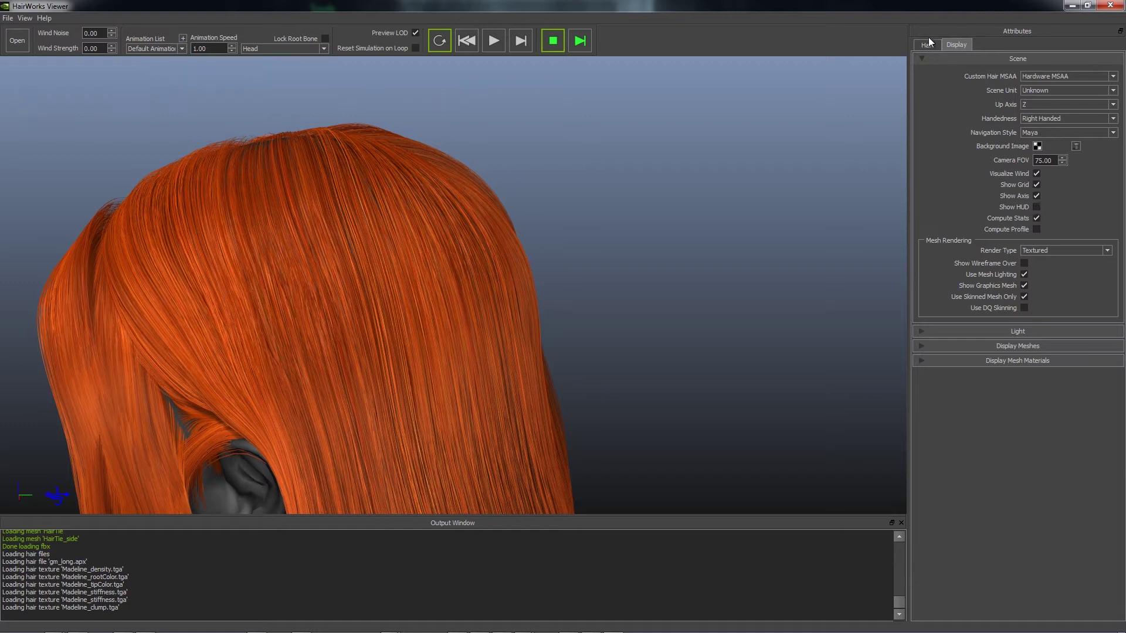
pyautogui.click(926, 45)
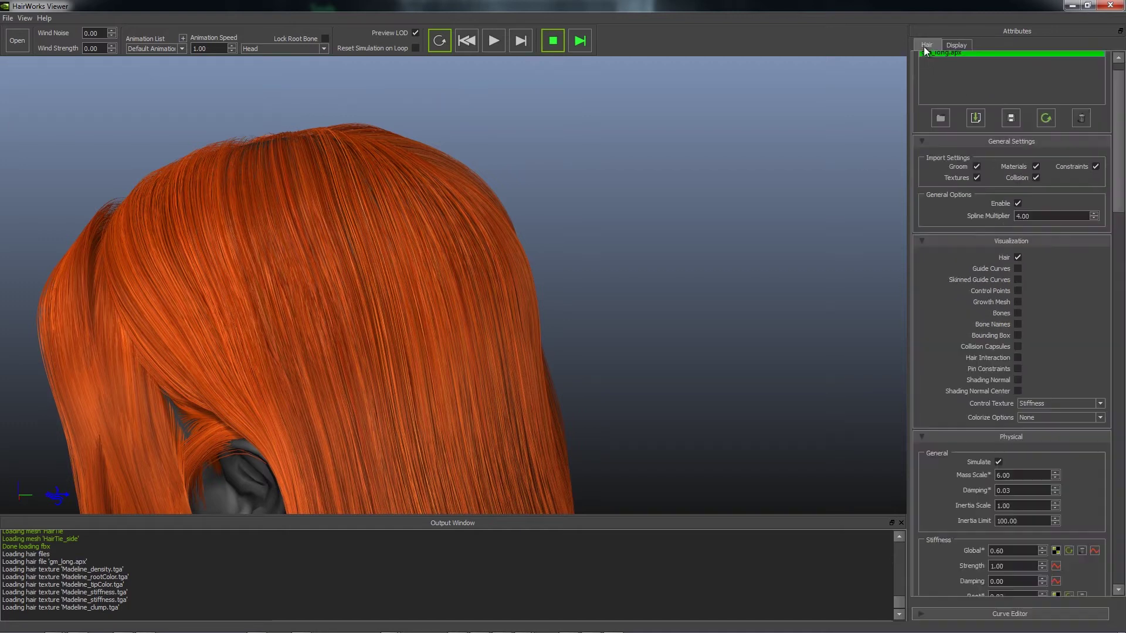
# Step: Lower Madeline's hair spline multiplier from 4 to 1.00 and orbit the head to inspect the strands
pyautogui.click(1095, 218)
pyautogui.click(1095, 219)
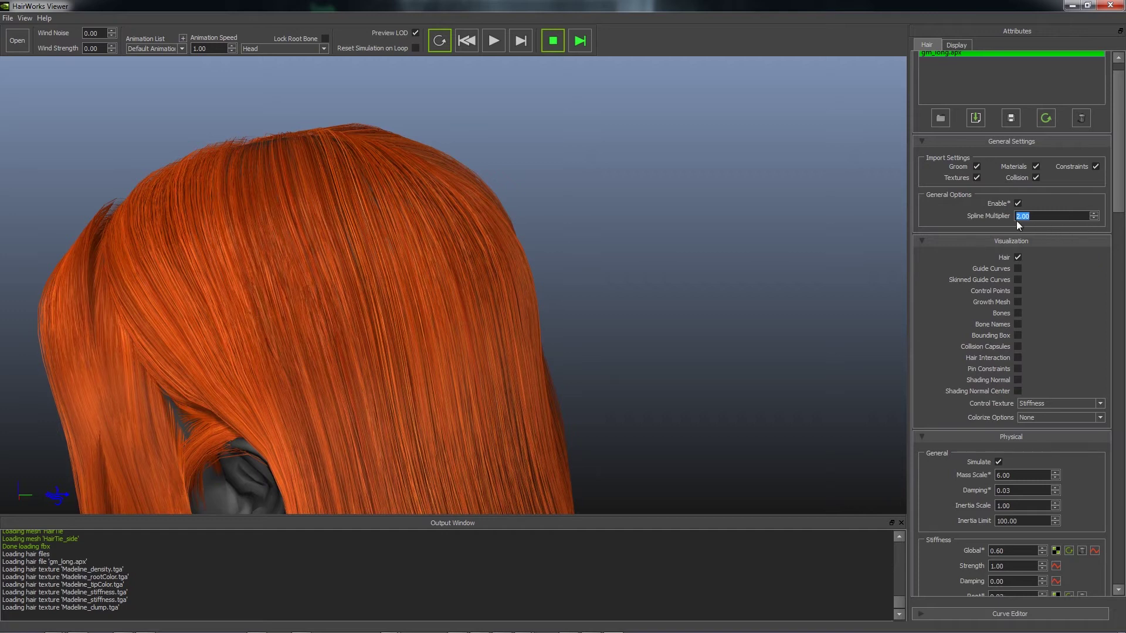
pyautogui.click(1095, 218)
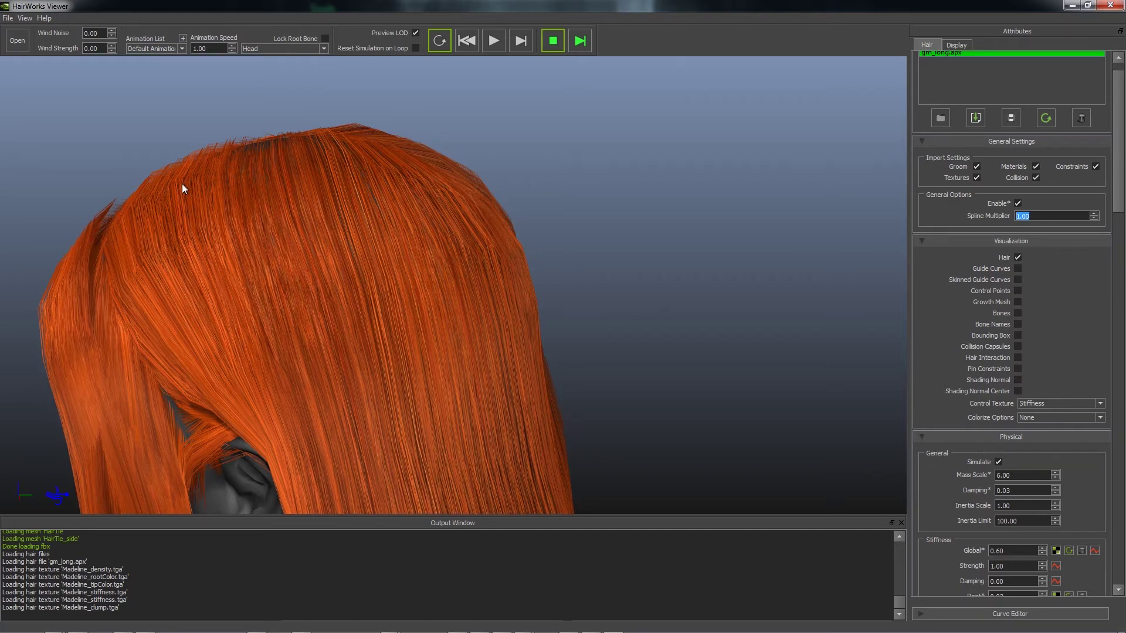
pyautogui.moveTo(494, 257)
pyautogui.mouseDown()
pyautogui.moveTo(367, 277)
pyautogui.moveTo(526, 280)
pyautogui.moveTo(535, 396)
pyautogui.moveTo(183, 236)
pyautogui.moveTo(378, 228)
pyautogui.moveTo(477, 244)
pyautogui.mouseUp()
pyautogui.moveTo(478, 244); pyautogui.dragTo(448, 170, button='right')
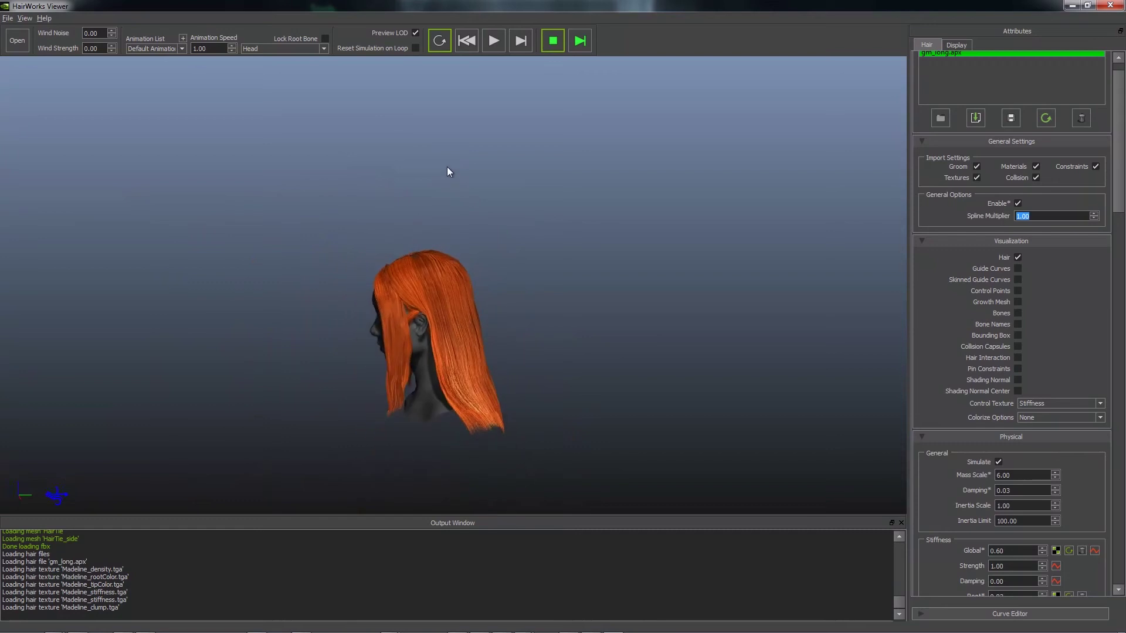
pyautogui.moveTo(447, 171); pyautogui.dragTo(354, 226)
pyautogui.moveTo(397, 231); pyautogui.dragTo(459, 230, button='right')
pyautogui.moveTo(459, 230); pyautogui.dragTo(505, 210)
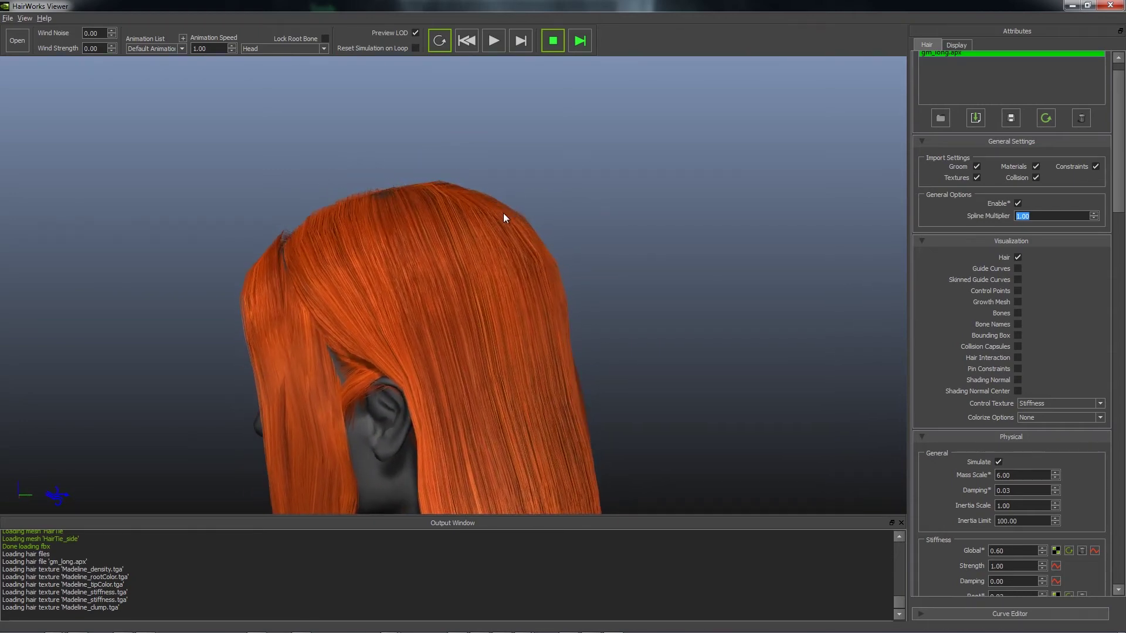
pyautogui.moveTo(495, 213); pyautogui.dragTo(514, 216, button='right')
pyautogui.moveTo(514, 215); pyautogui.dragTo(477, 237)
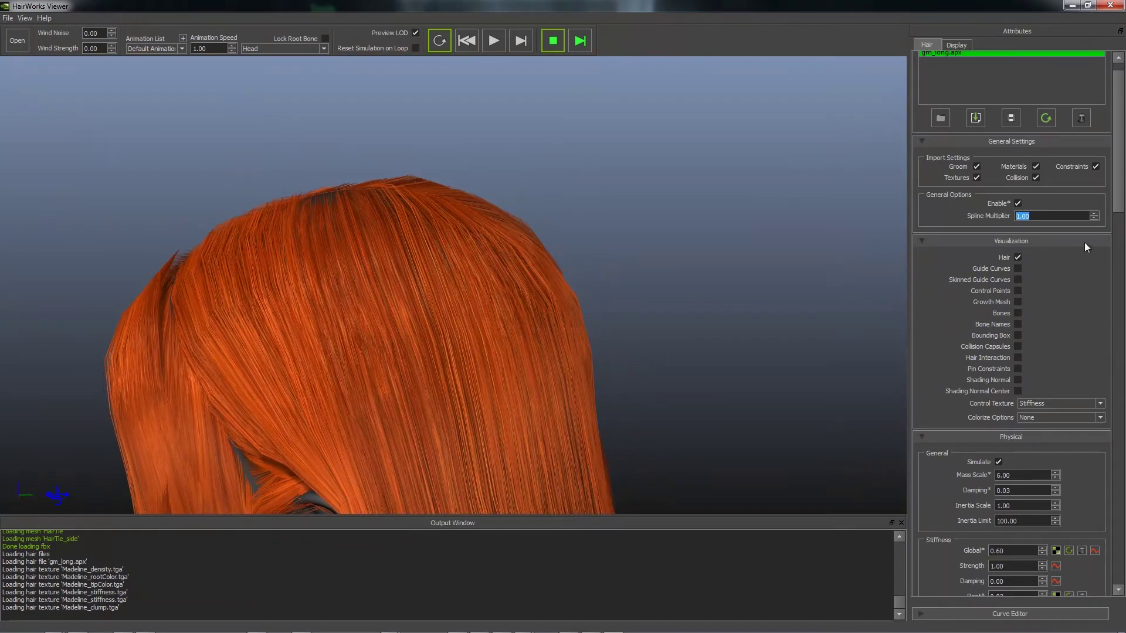
# Step: Raise the spline multiplier to 3.00 and open the scene display settings
pyautogui.click(1094, 213)
pyautogui.click(1094, 214)
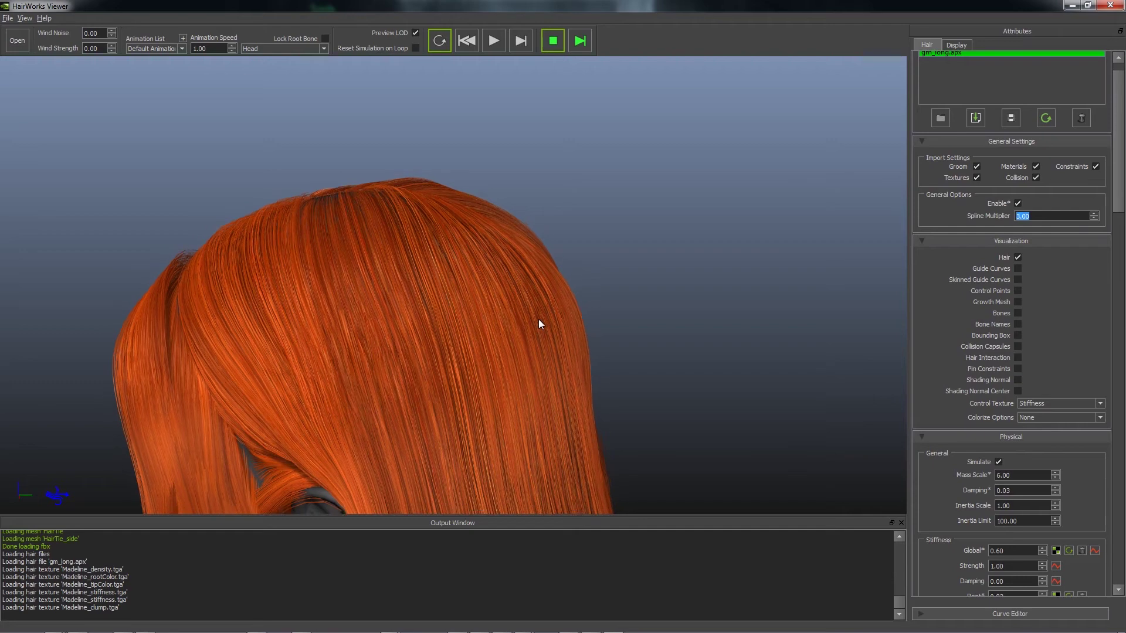
pyautogui.moveTo(538, 319); pyautogui.dragTo(562, 333)
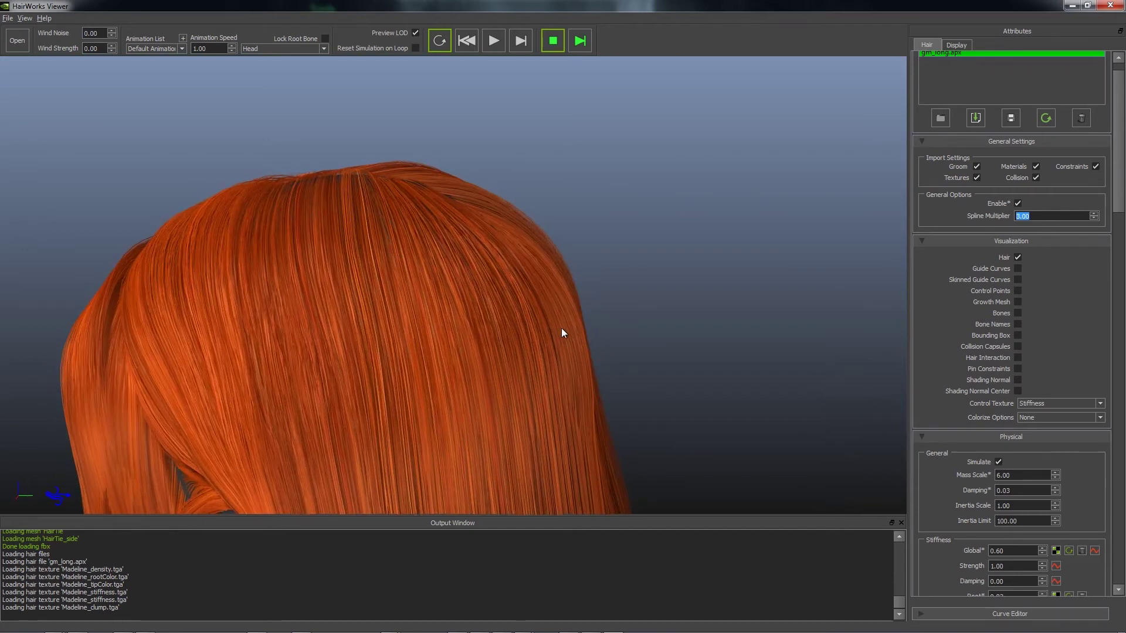
pyautogui.click(956, 45)
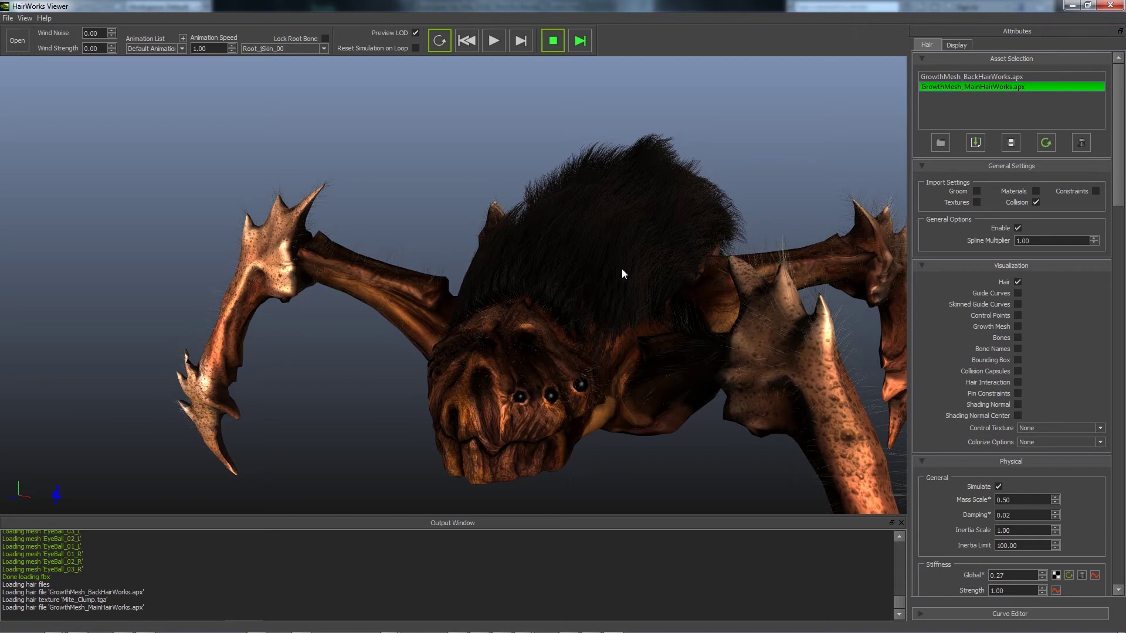
# Step: Turn off Preview LOD and zoom to a side view of the Mite's leg and head fur
pyautogui.click(415, 33)
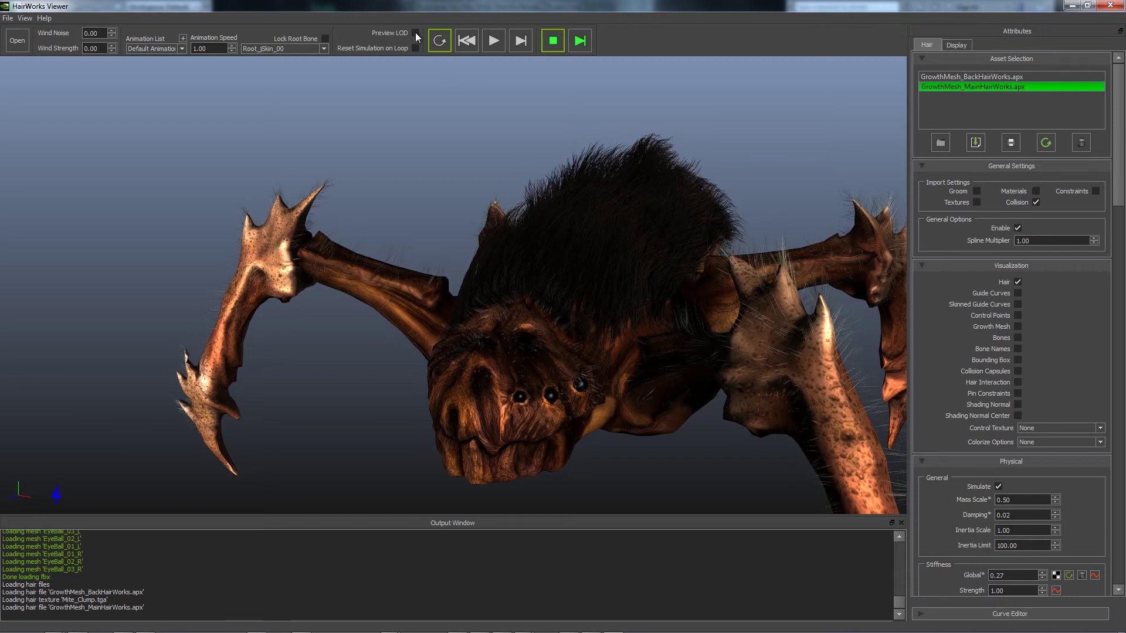
pyautogui.scroll(5, 470, 242)
pyautogui.moveTo(454, 247); pyautogui.dragTo(564, 211)
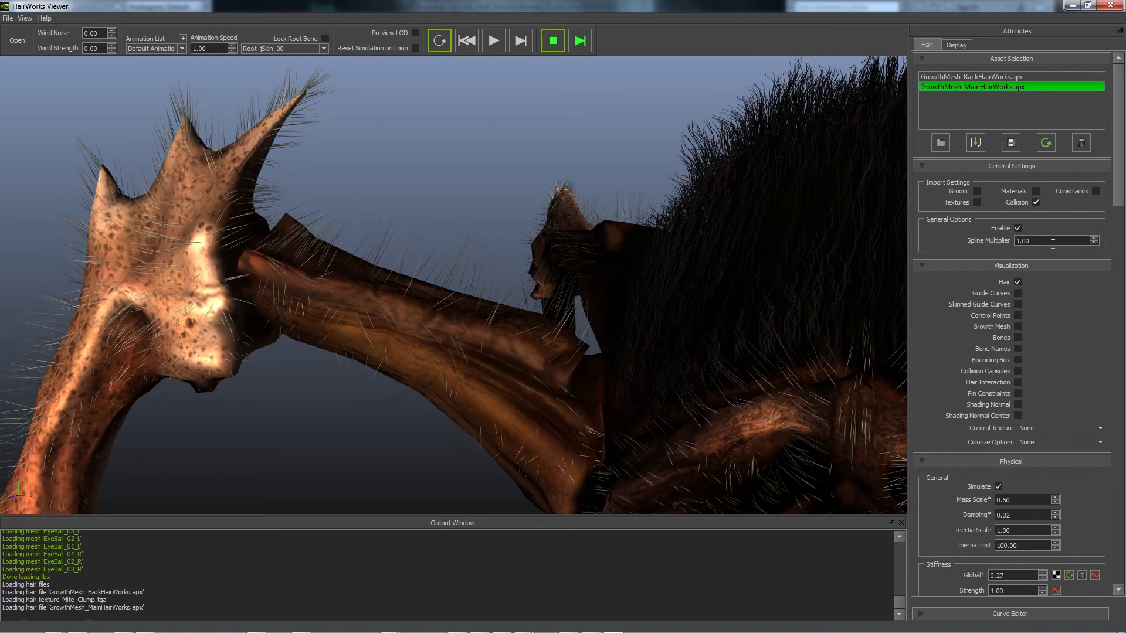
# Step: Show the Mite fur's control points and guide curves, then hide them again
pyautogui.click(1018, 315)
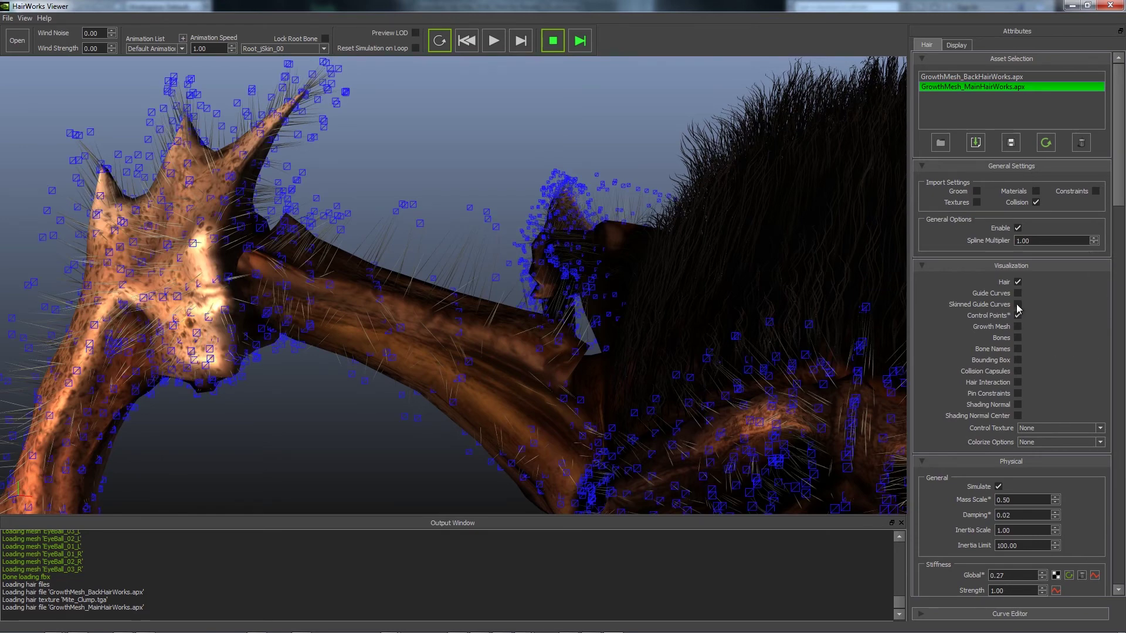
pyautogui.click(1017, 294)
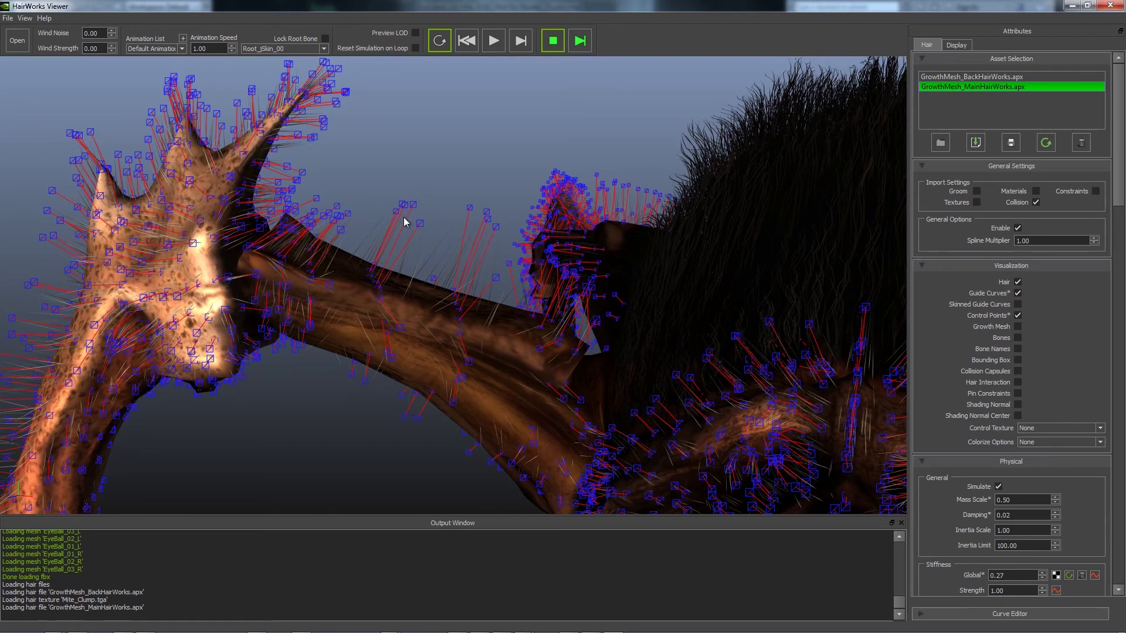
pyautogui.click(1018, 316)
pyautogui.click(1018, 293)
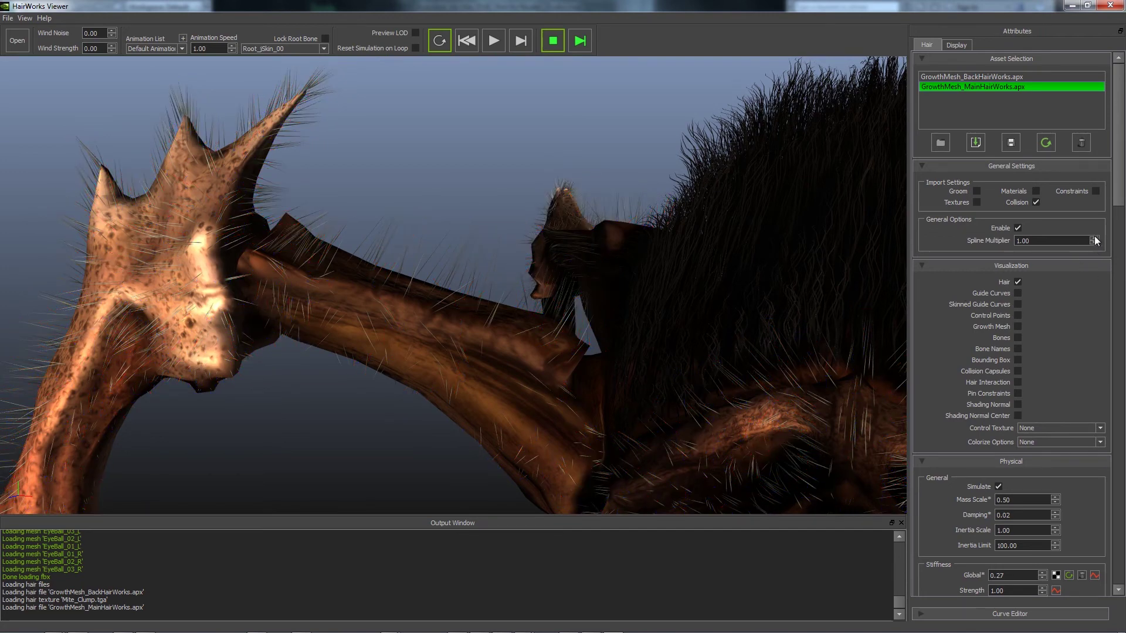
# Step: Try a spline multiplier near 4, set it to 1, then select GrowthMesh_BackHairWorks.apx
pyautogui.moveTo(1095, 241); pyautogui.dragTo(1094, 241)
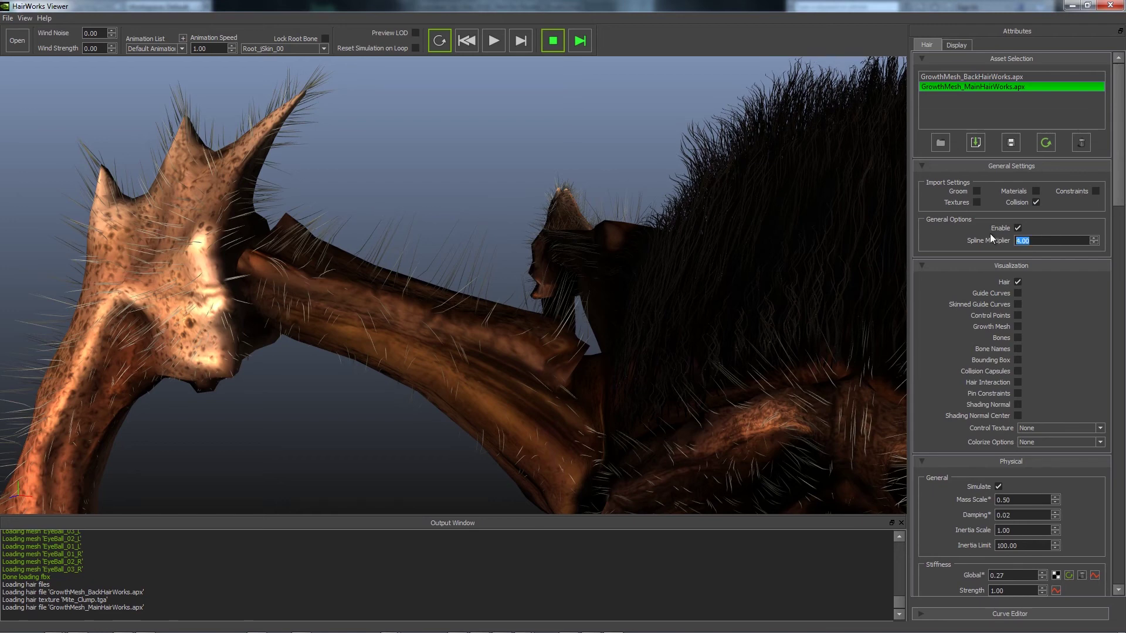
pyautogui.write('1')
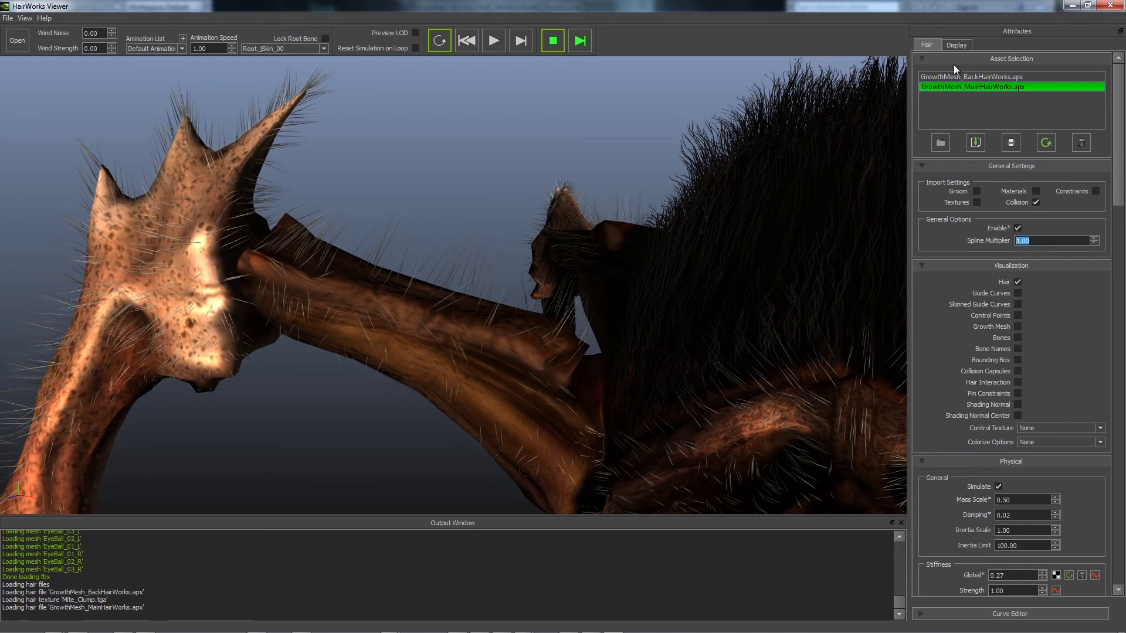
pyautogui.press('Return')
pyautogui.click(961, 79)
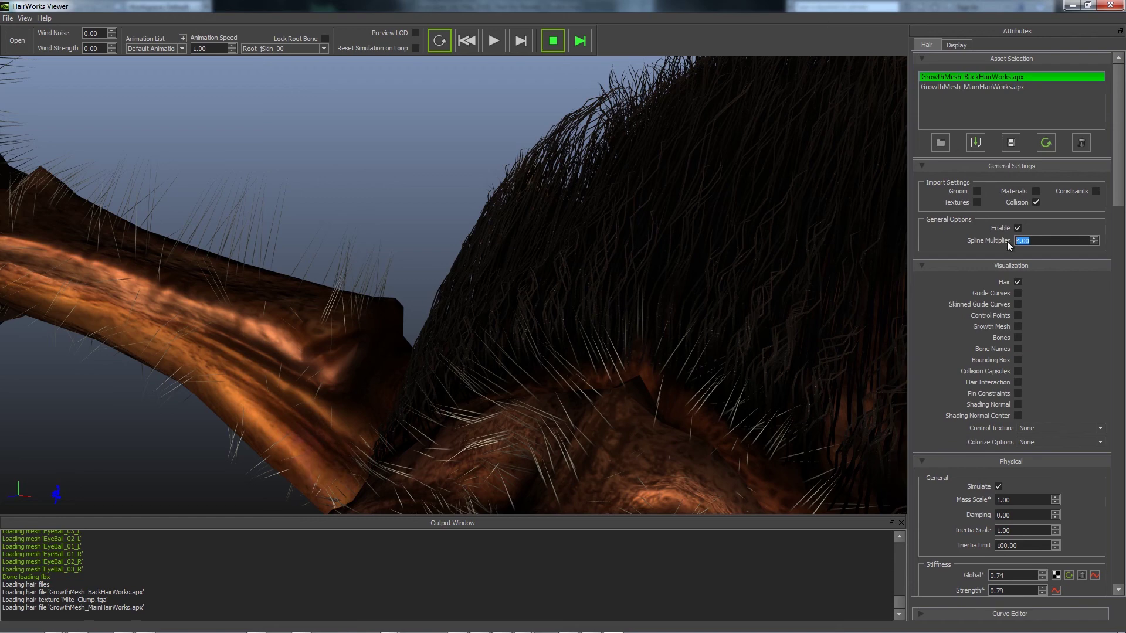
# Step: Step the back fur spline multiplier through 3, 2 and 1, leave it at 2.00, and zoom out to the whole mite
pyautogui.press('Return')
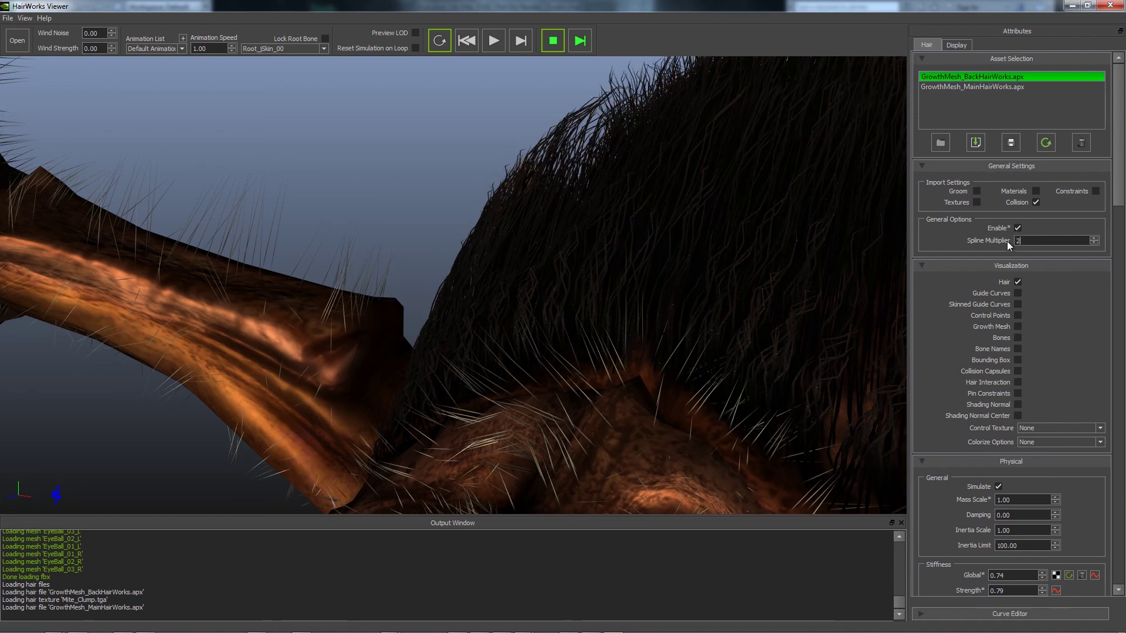
pyautogui.press('Return')
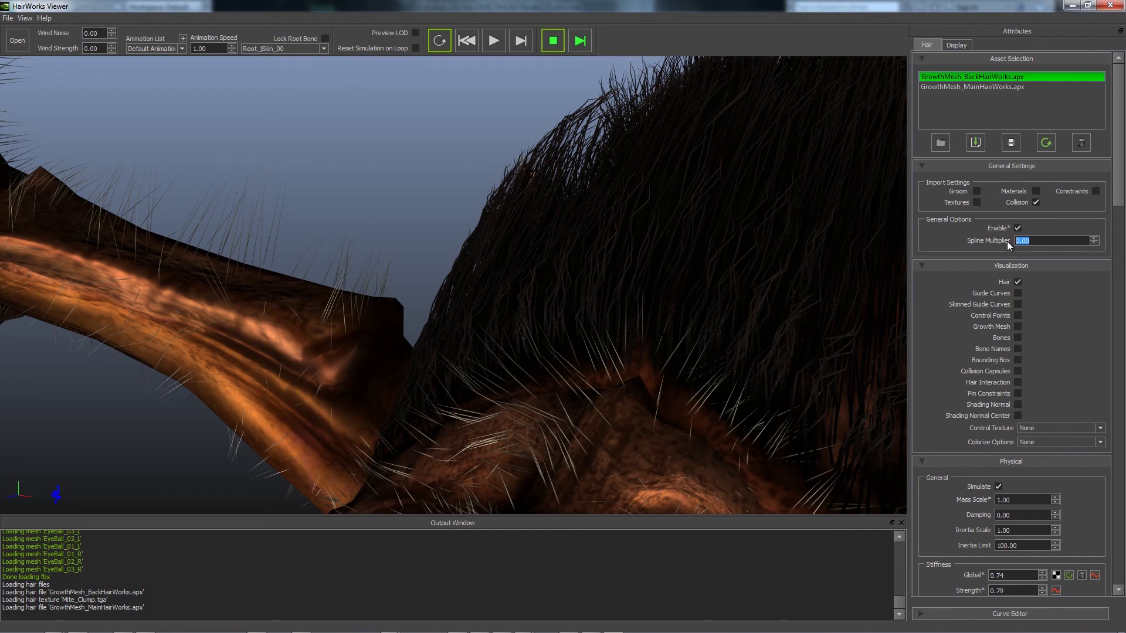
pyautogui.write('1')
pyautogui.press('Return')
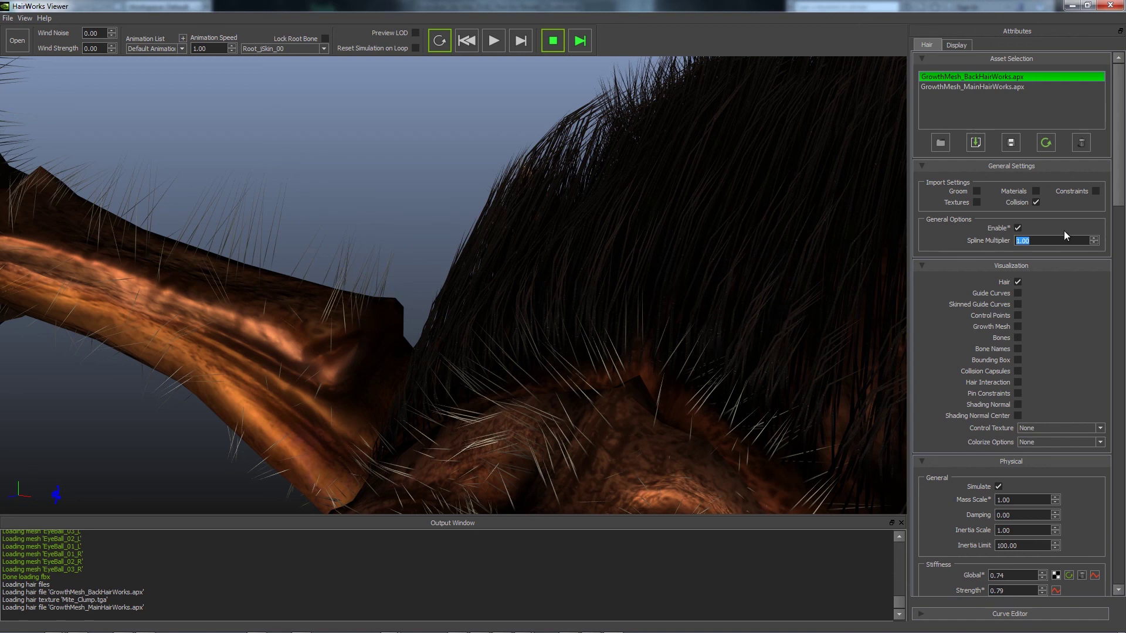
pyautogui.write('2')
pyautogui.press('Return')
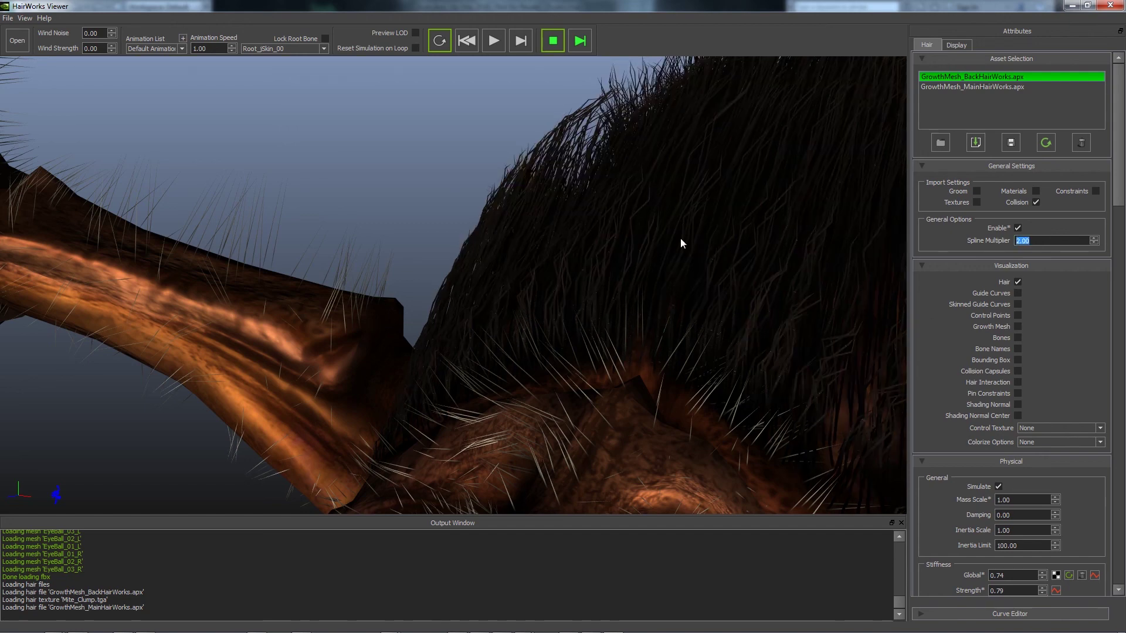
pyautogui.scroll(-10, 681, 239)
pyautogui.moveTo(594, 276); pyautogui.dragTo(528, 194)
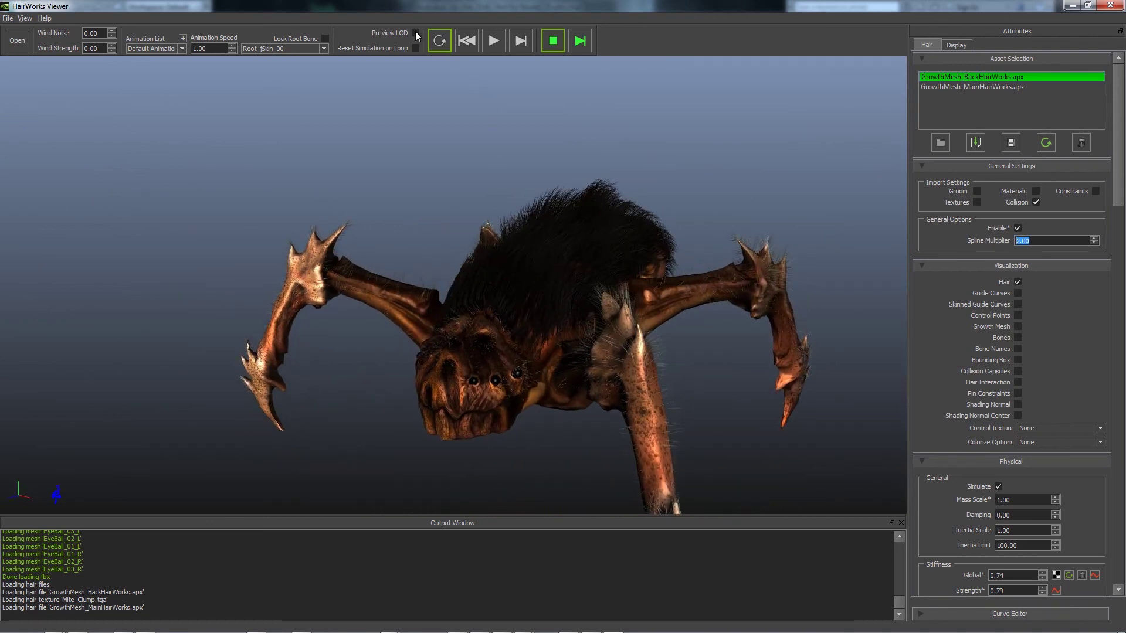